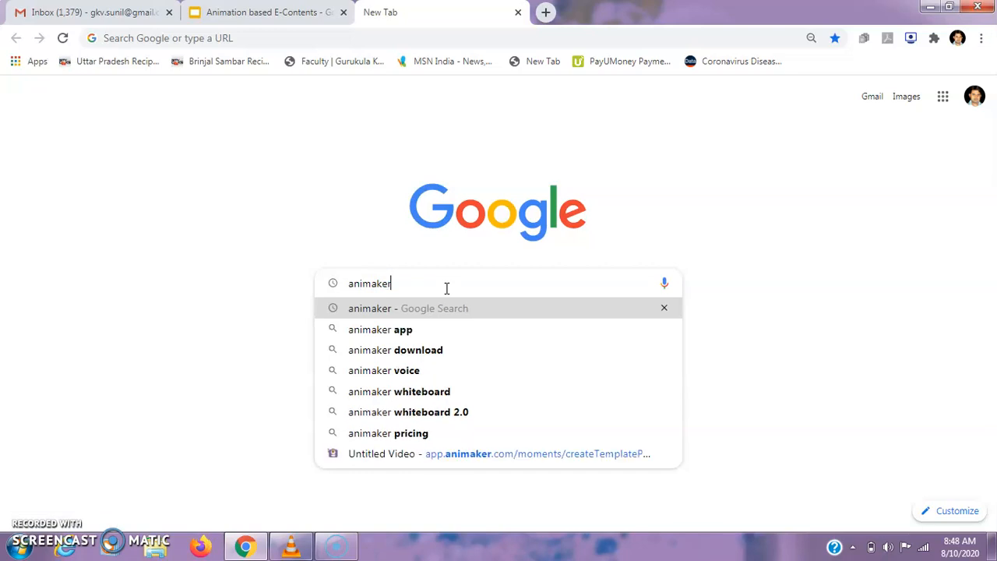
Search Google for animaker, open the Animaker website and go on to its video creation dashboard.
key("Return")
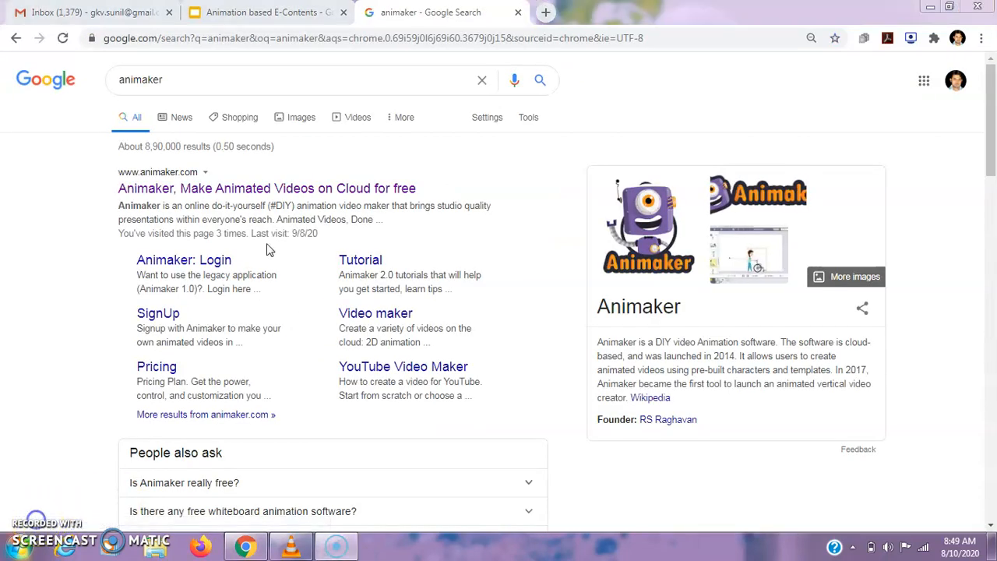
left_click(219, 191)
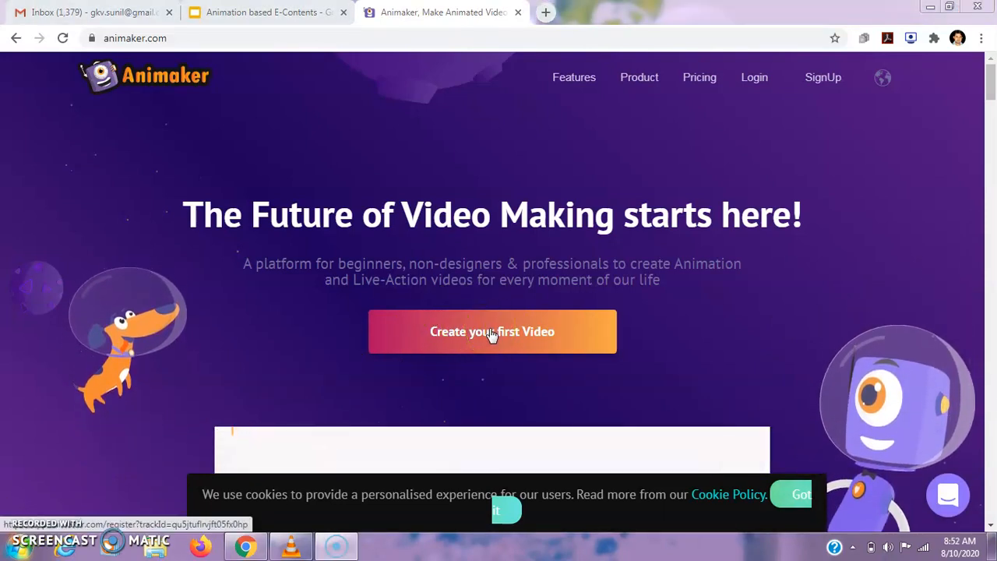
left_click(490, 329)
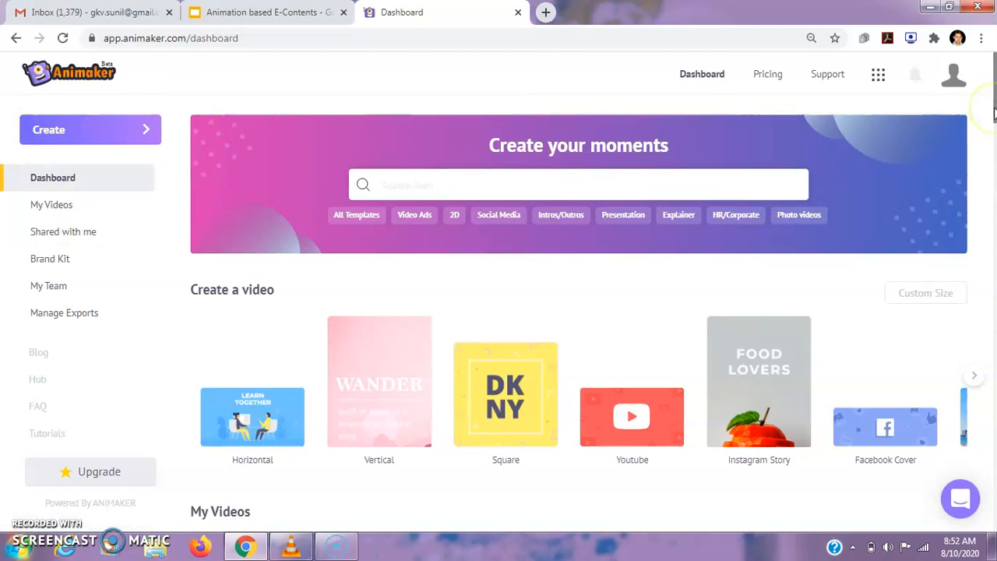
mouse_move(994, 109)
left_mouse_down()
mouse_move(994, 157)
mouse_move(994, 104)
left_mouse_up()
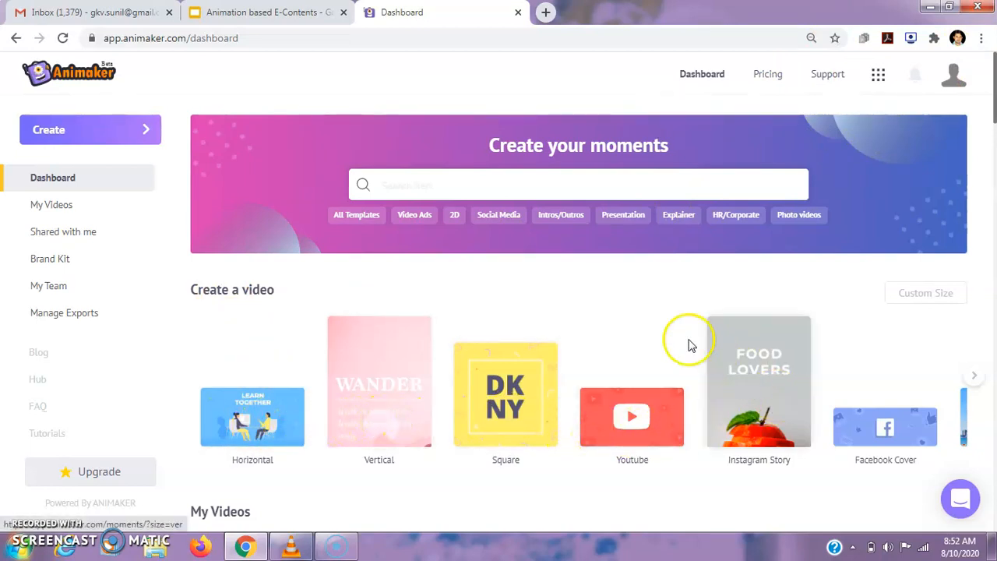
Create a new video project from the blank horizontal template.
left_click(134, 131)
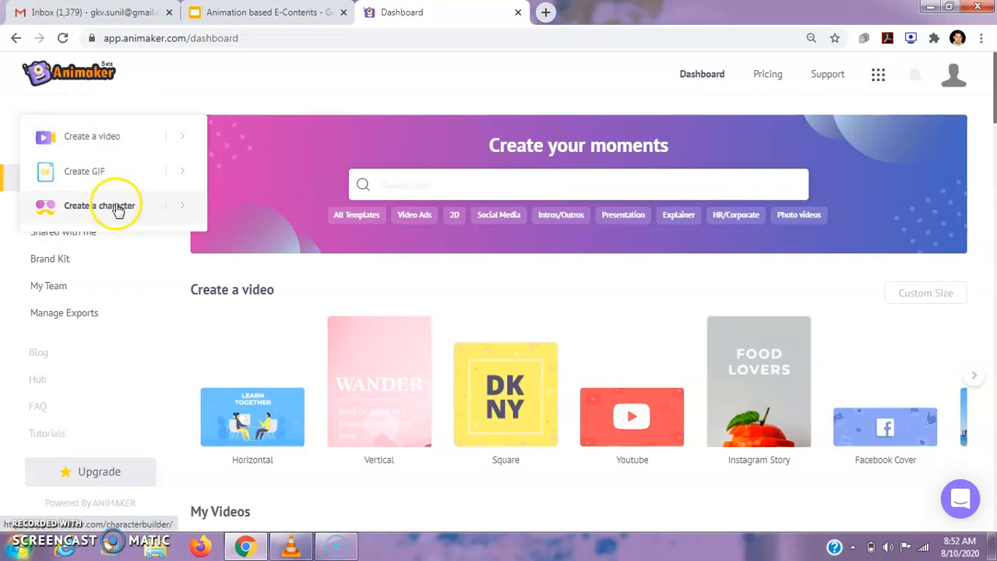
left_click(92, 138)
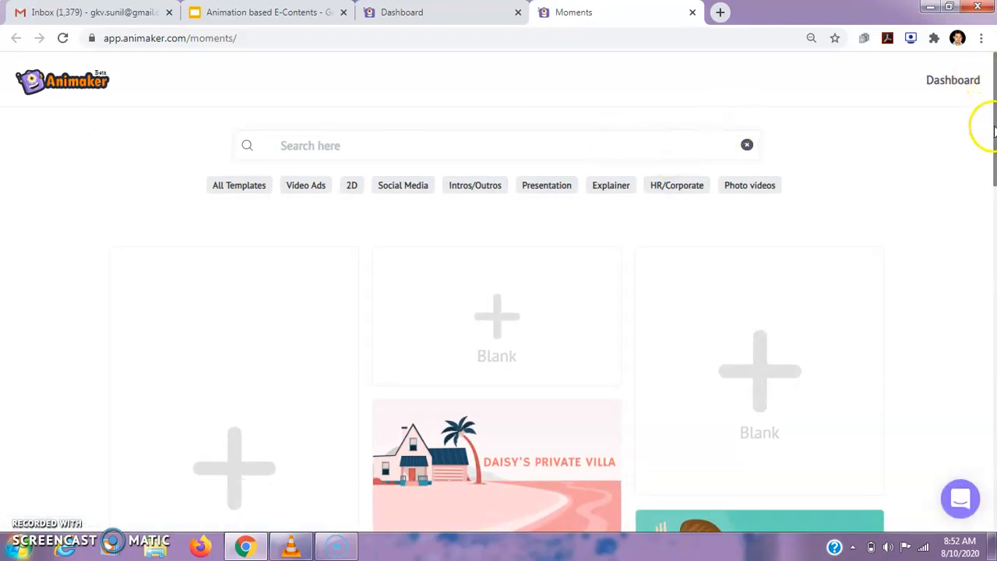
left_click_drag(993, 127, 993, 152)
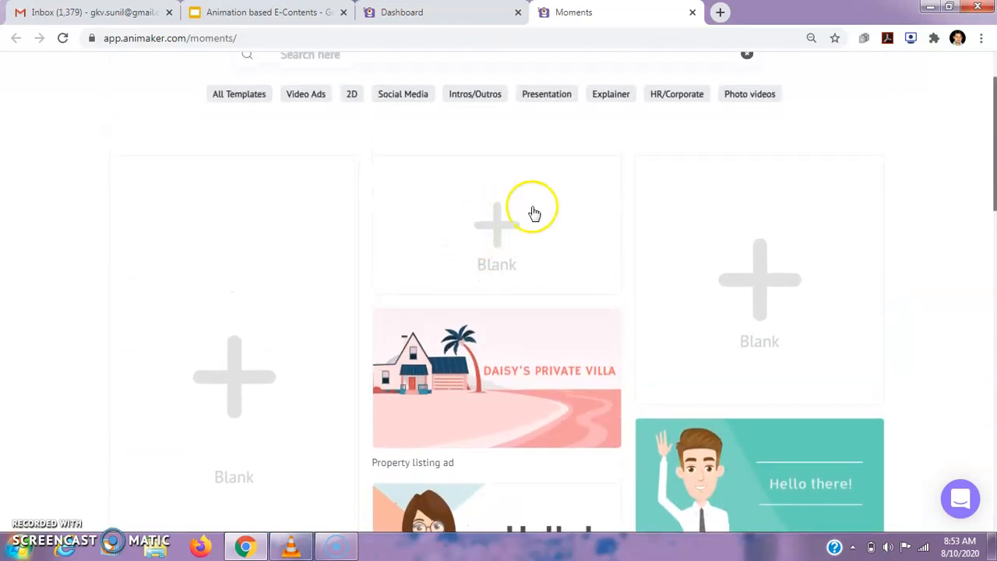
left_click(491, 229)
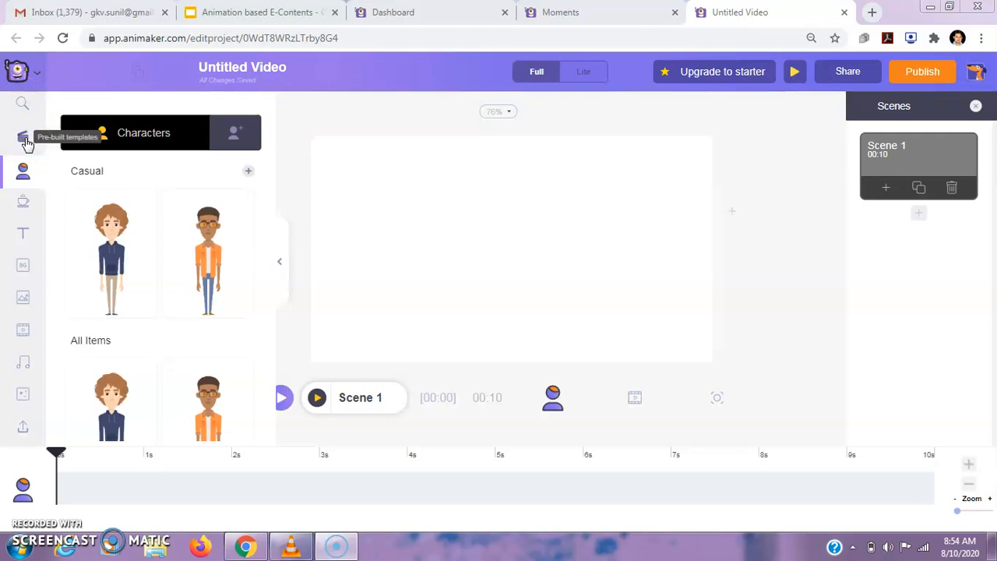
Place the character with glasses and navy sweater on the left of the scene and give him the action of pointing sideways with one arm.
left_click(23, 173)
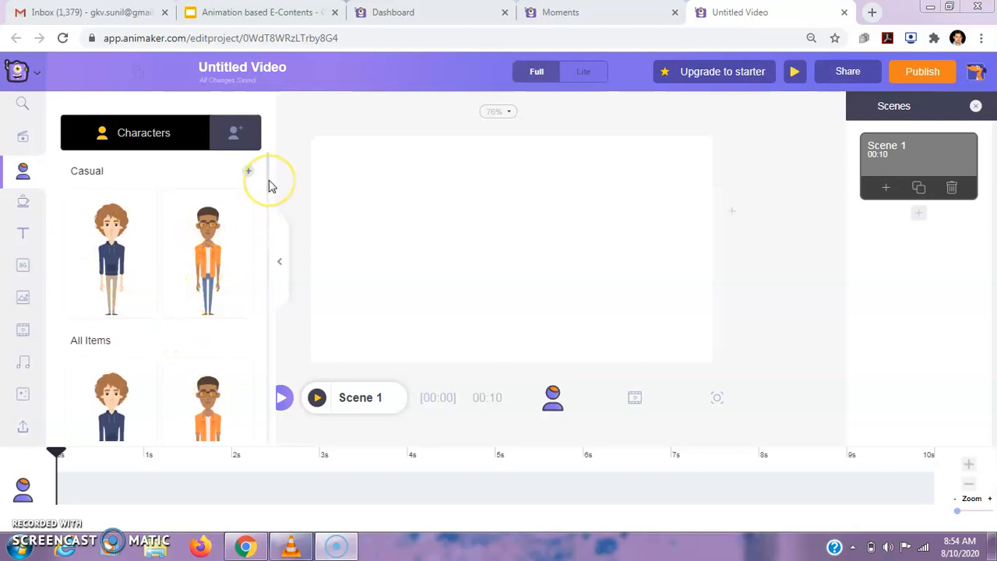
left_click_drag(269, 186, 270, 242)
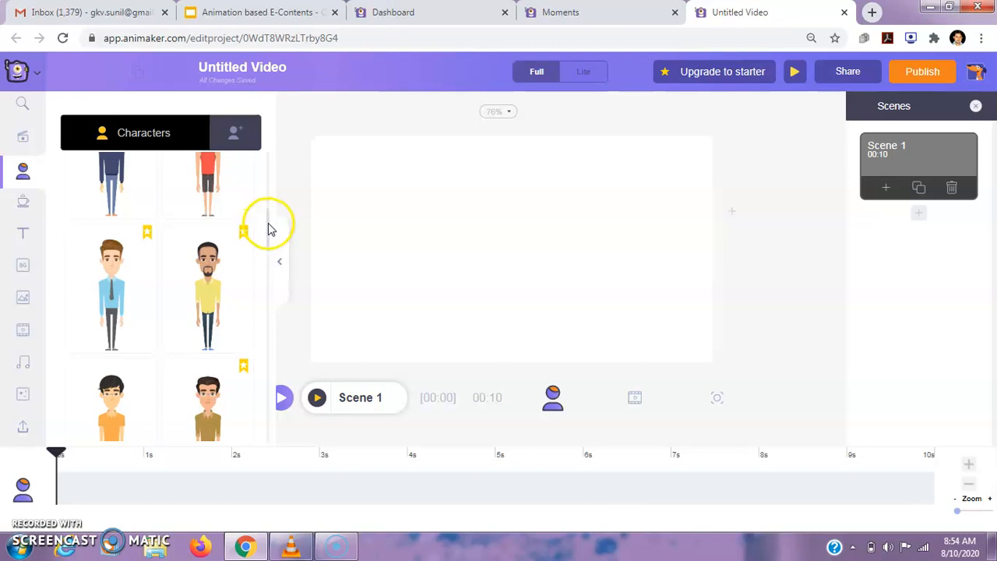
left_click_drag(269, 226, 266, 184)
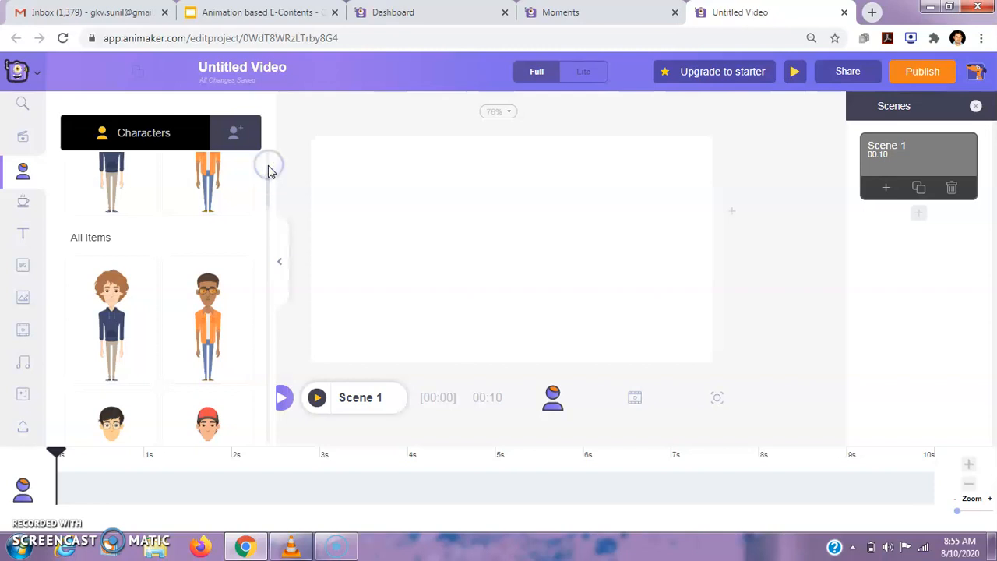
left_click_drag(266, 178, 270, 161)
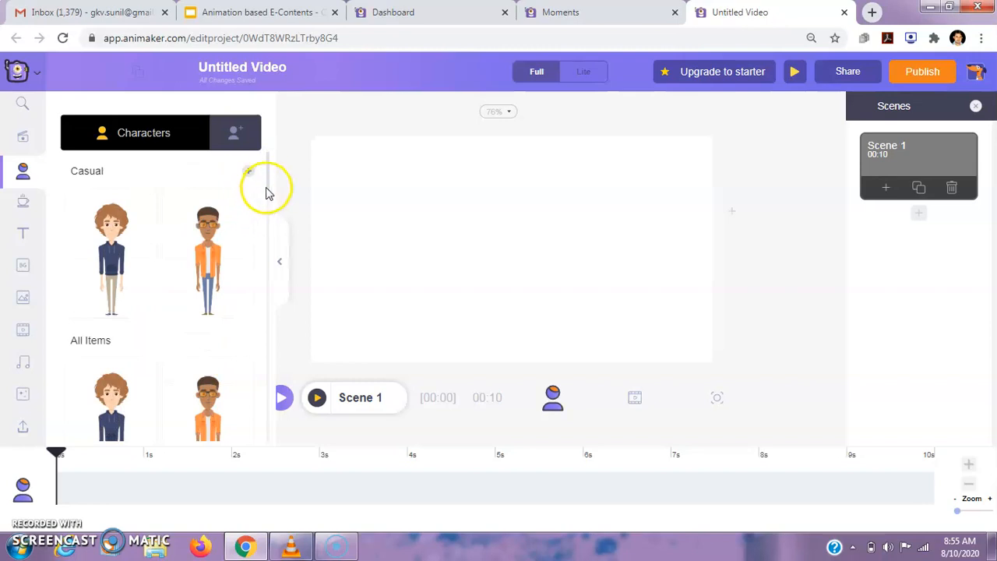
left_click_drag(268, 188, 268, 226)
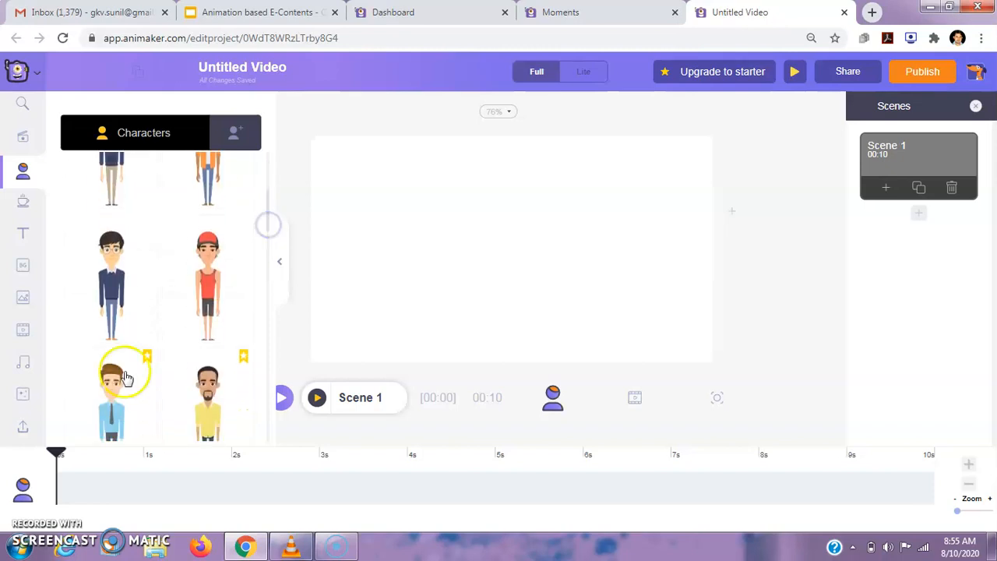
left_click(111, 288)
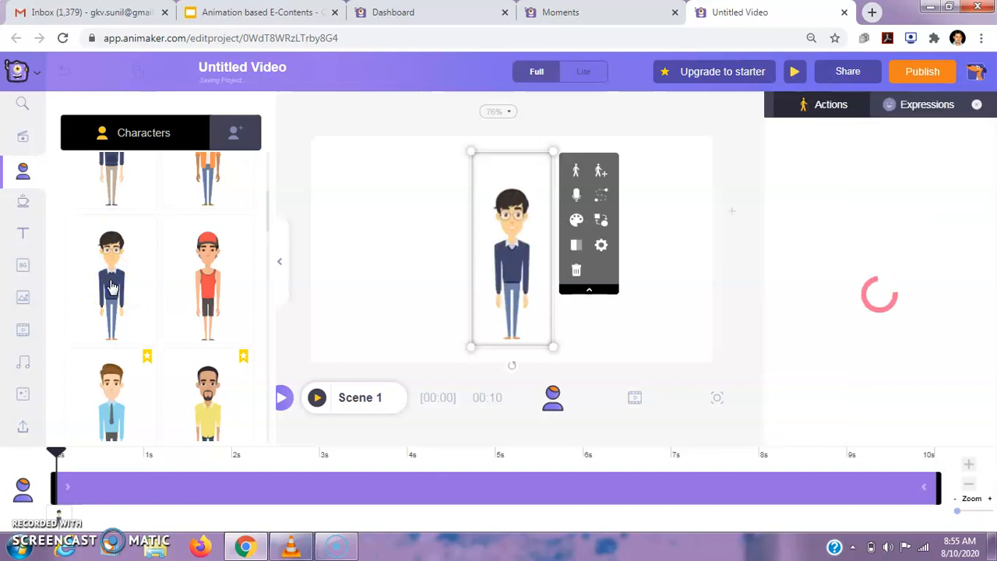
left_click_drag(462, 198, 360, 176)
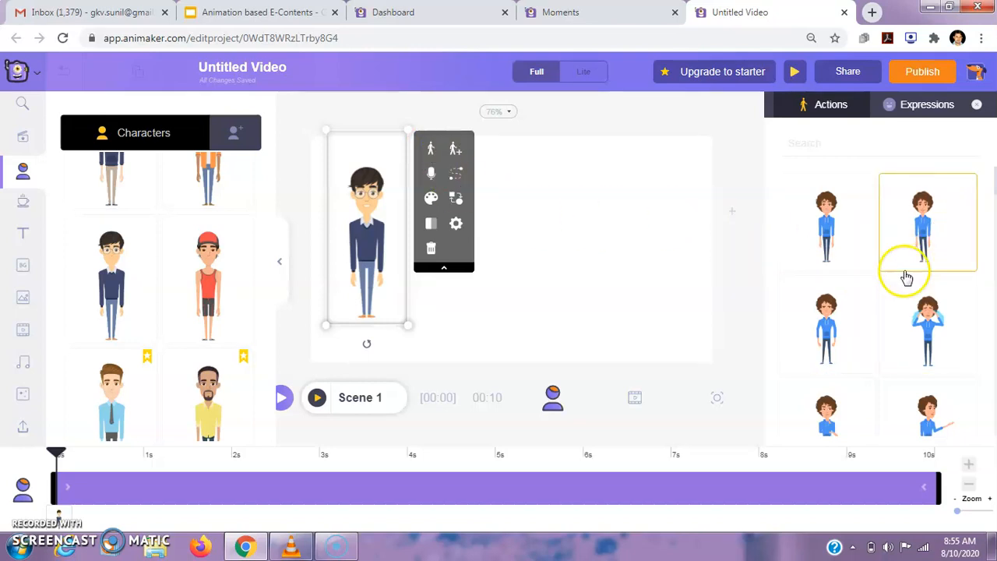
left_click(932, 224)
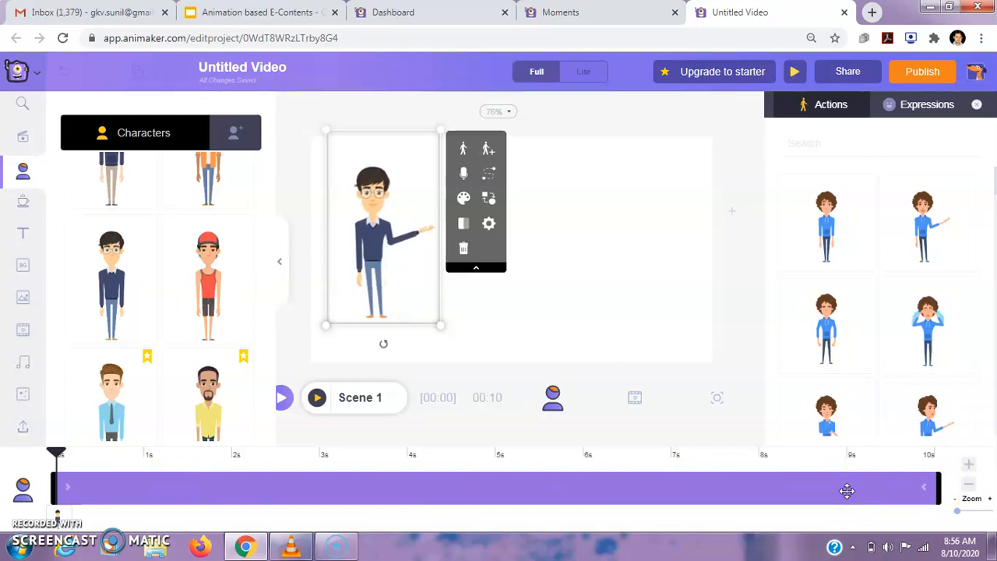
Extend Scene 1's duration to 12 seconds.
left_click(969, 467)
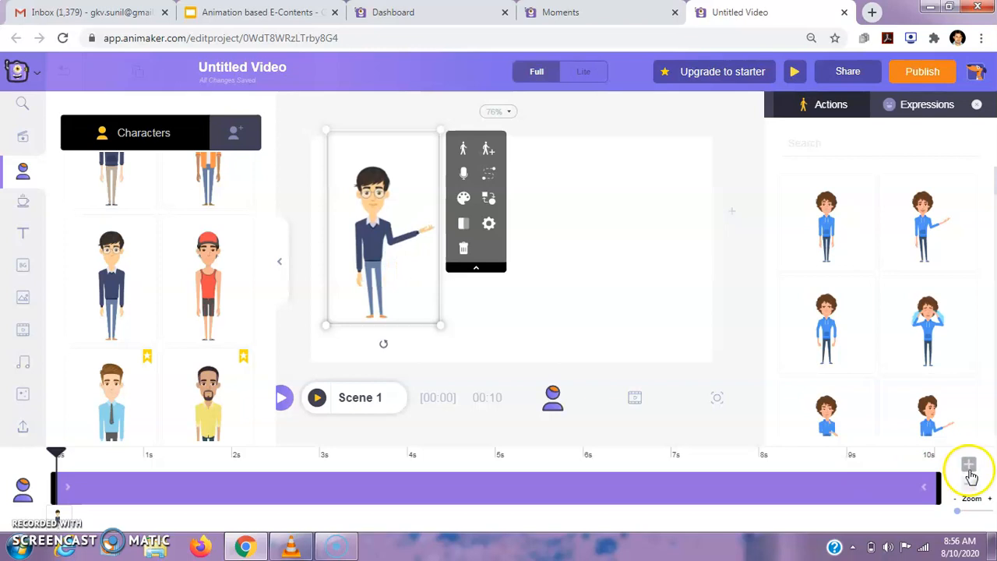
left_click(970, 470)
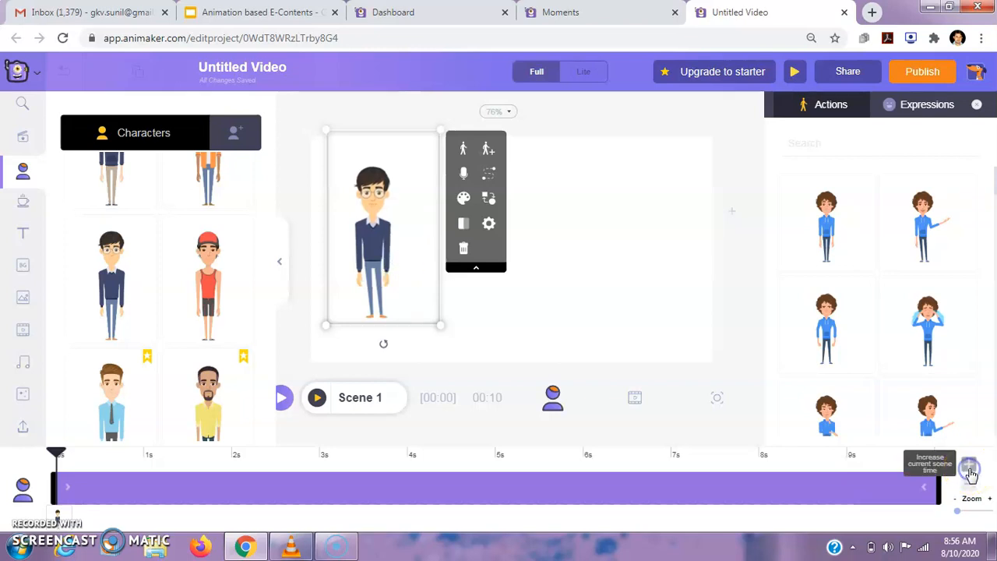
left_click(969, 469)
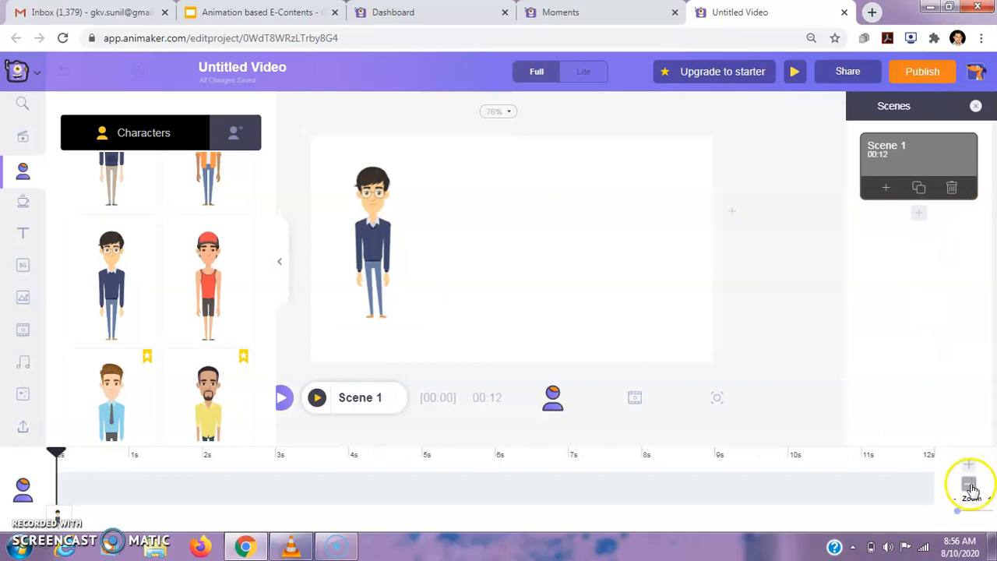
Shorten Scene 1's duration to 8 seconds and bring it back to 10 seconds.
left_click(971, 486)
left_click(969, 485)
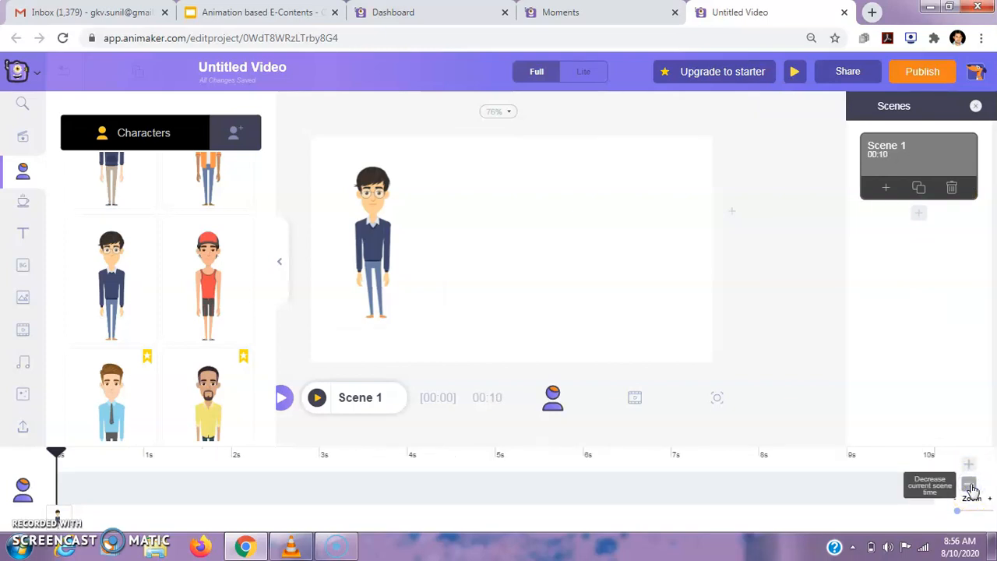
left_click(970, 486)
left_click(971, 486)
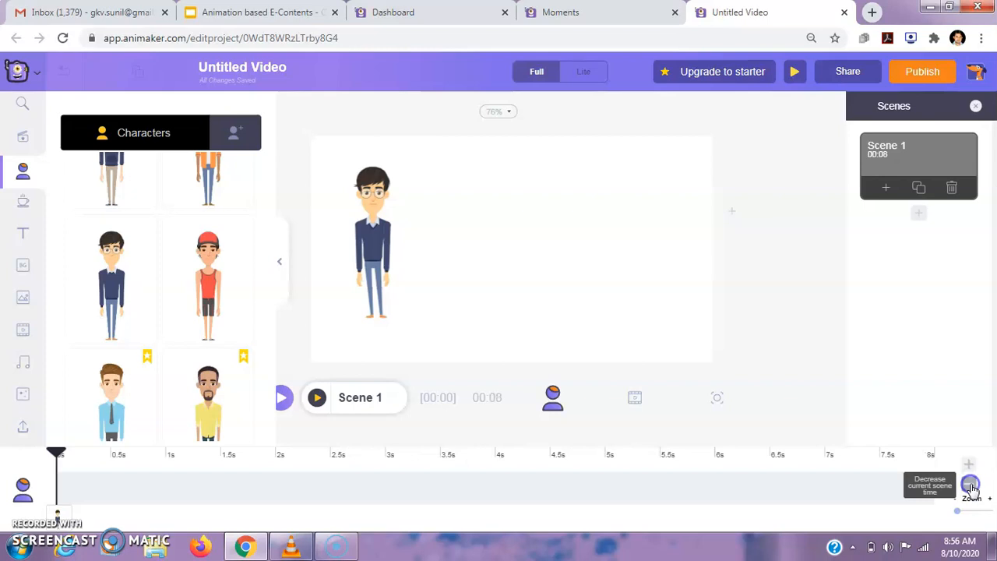
left_click(969, 466)
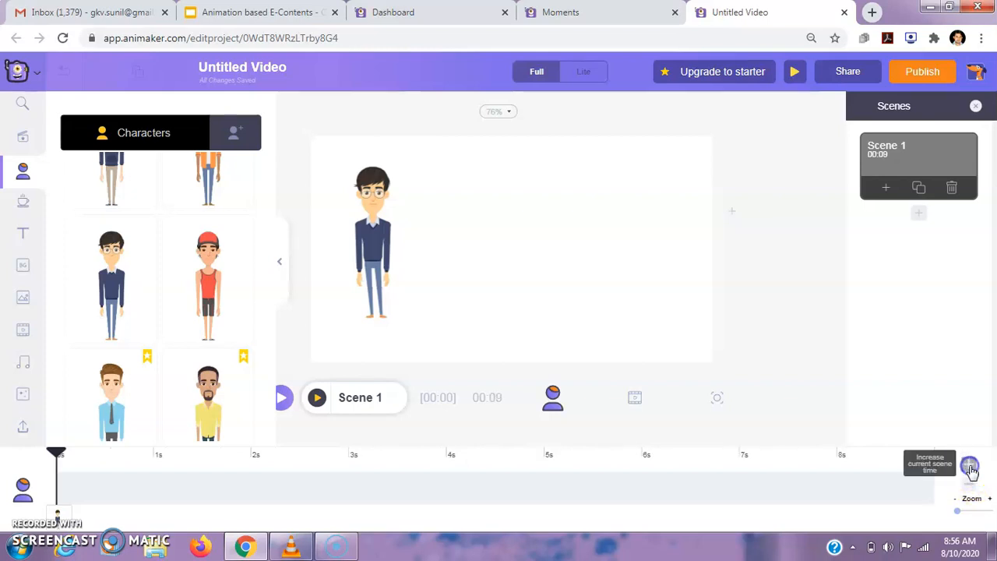
left_click(970, 465)
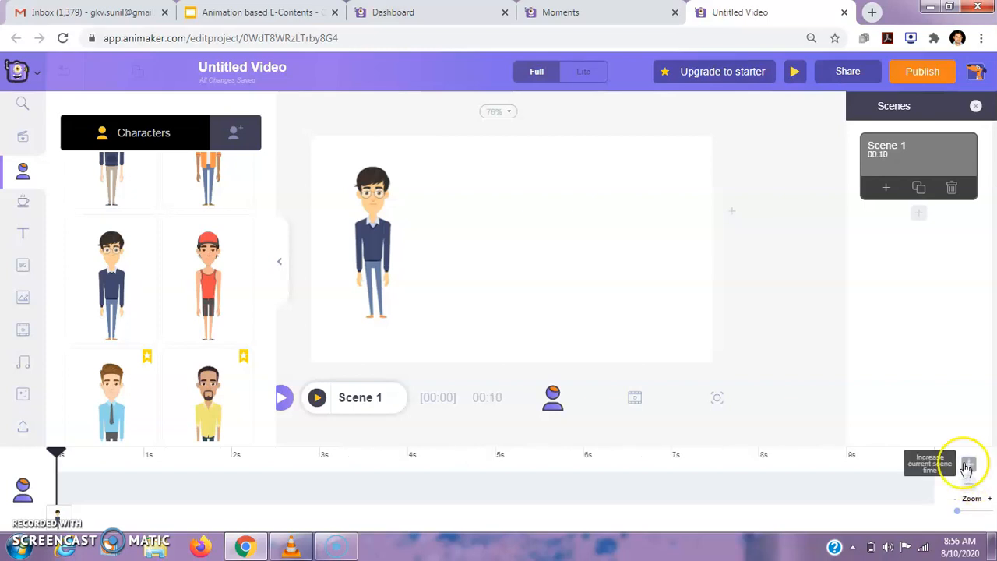
Extend the character's display time to the full 10 seconds of the scene and preview the scene.
left_click(391, 242)
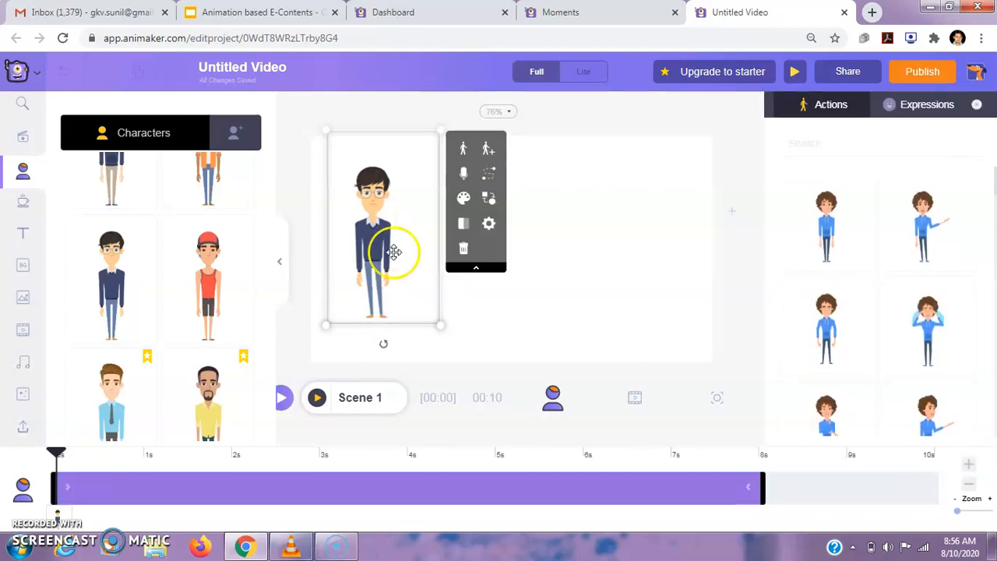
left_click_drag(766, 487, 939, 497)
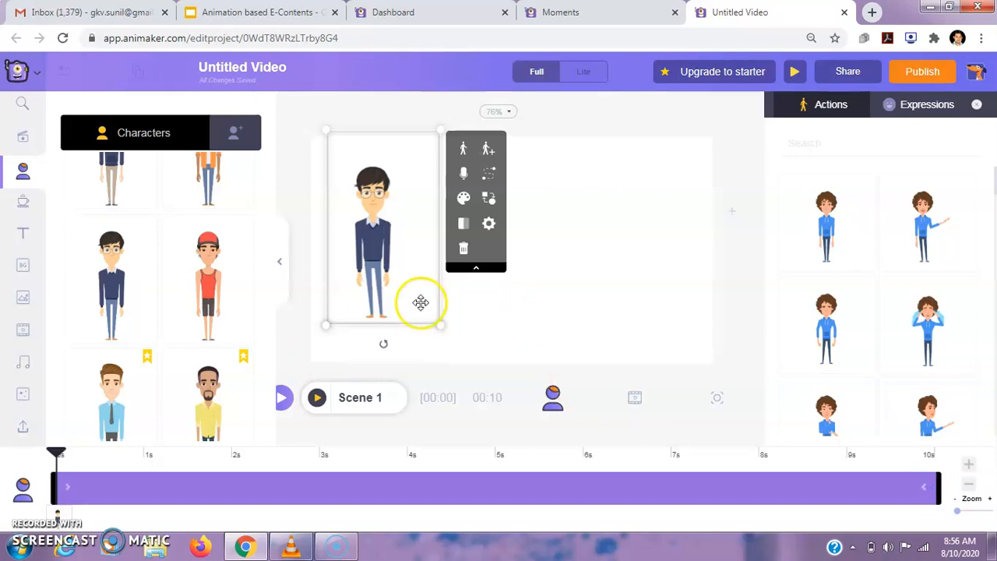
left_click(318, 397)
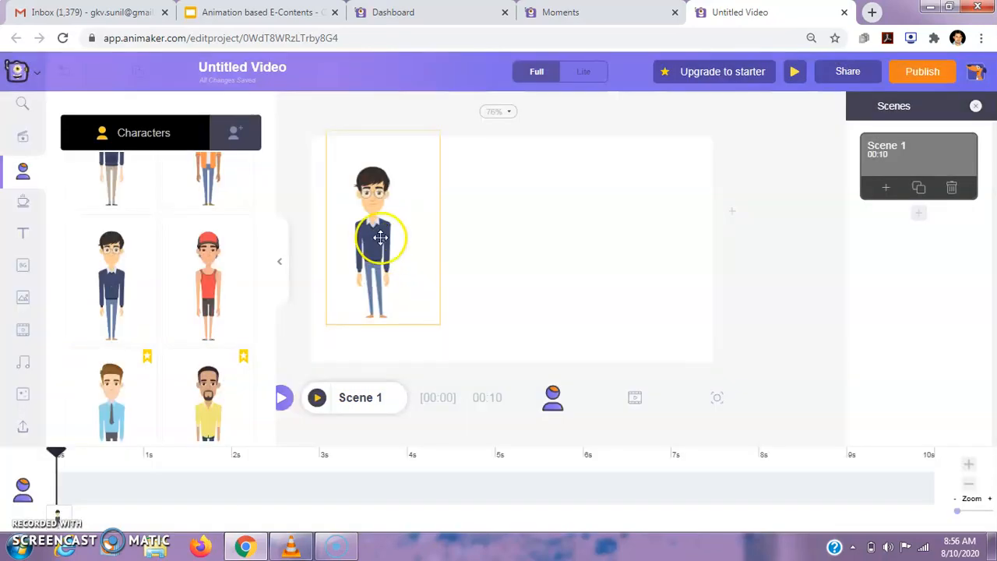
Shorten the character's display time to about the first 4 seconds of the scene and preview Scene 1.
left_click(380, 237)
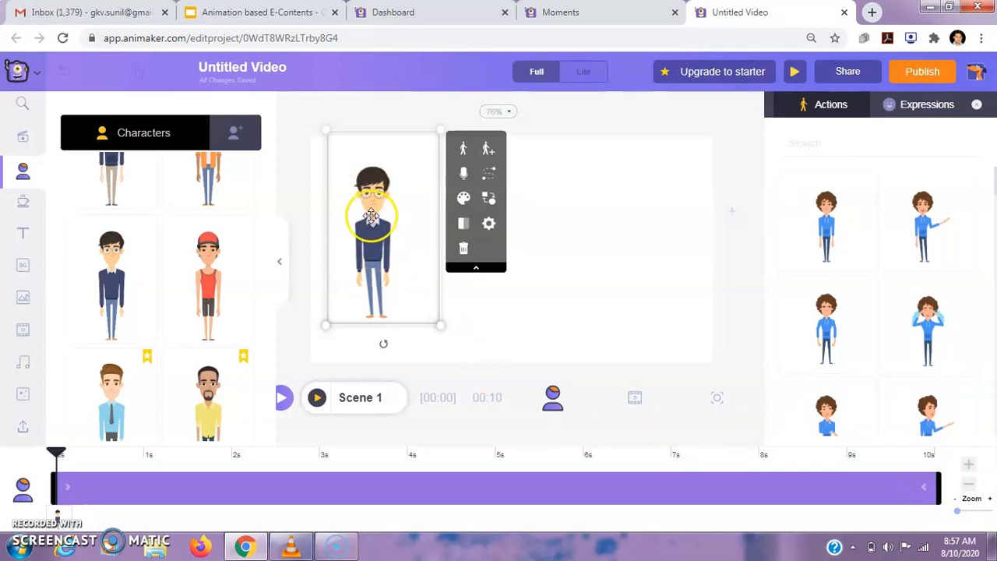
left_click_drag(939, 483, 401, 489)
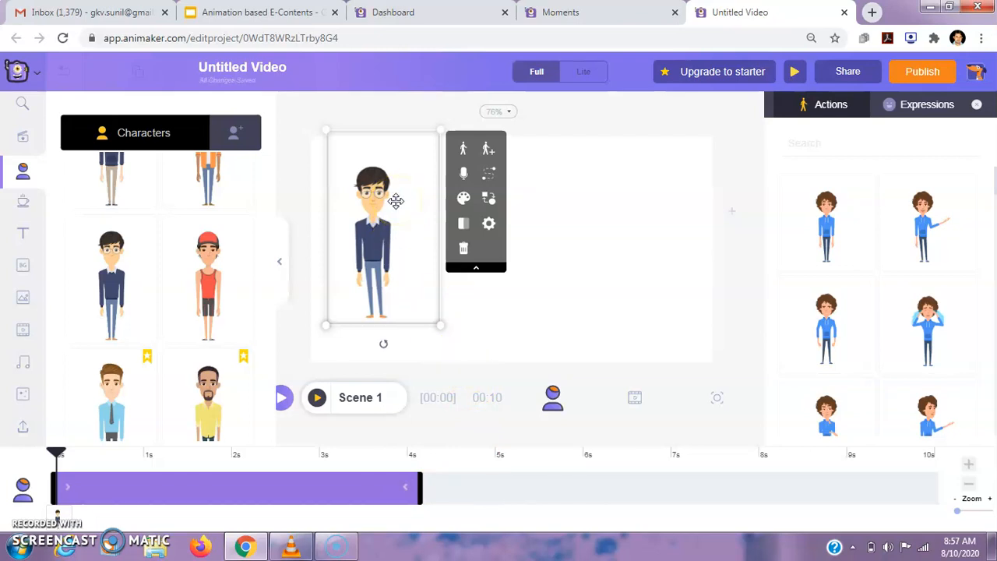
left_click(474, 331)
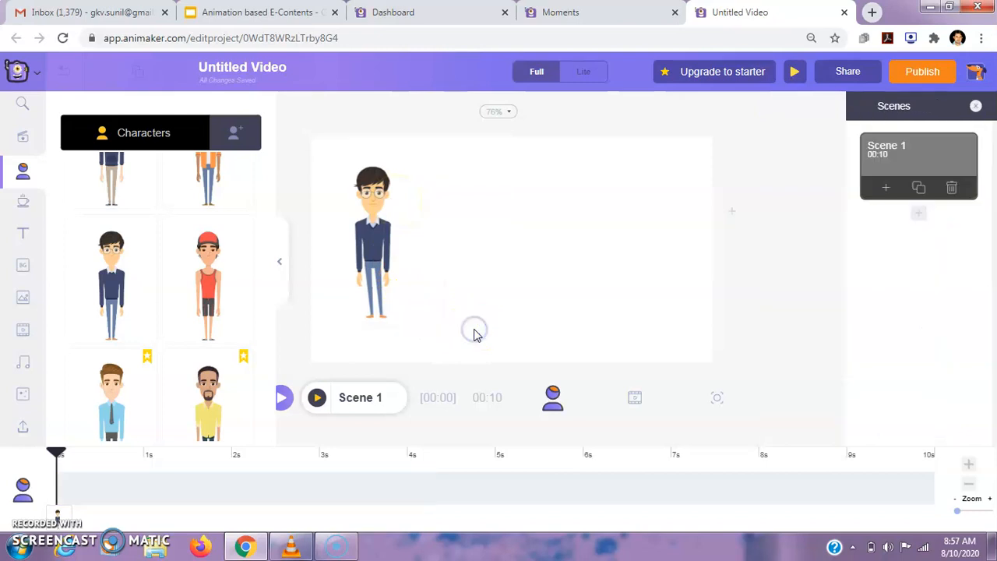
left_click(317, 399)
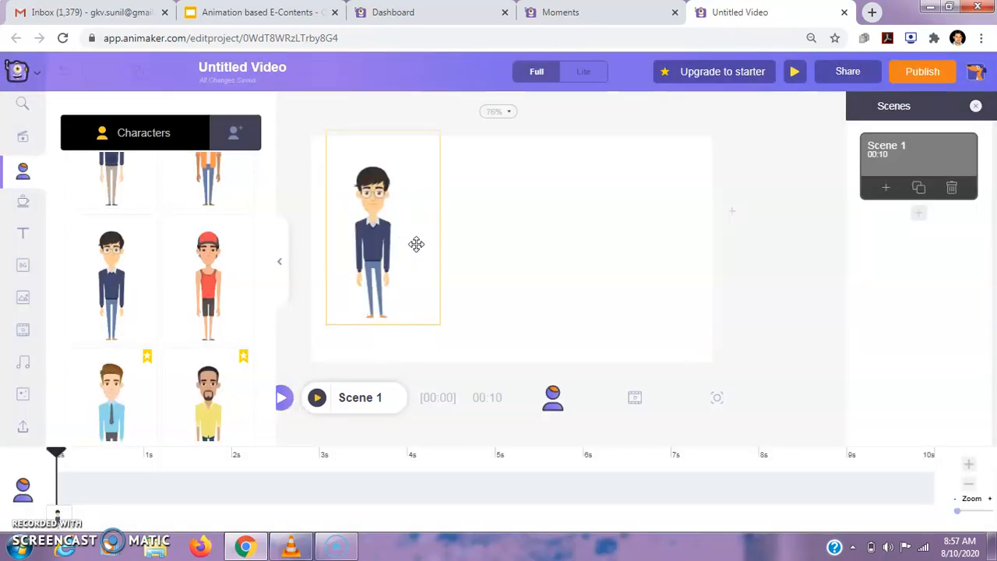
left_click(479, 251)
left_click(245, 266)
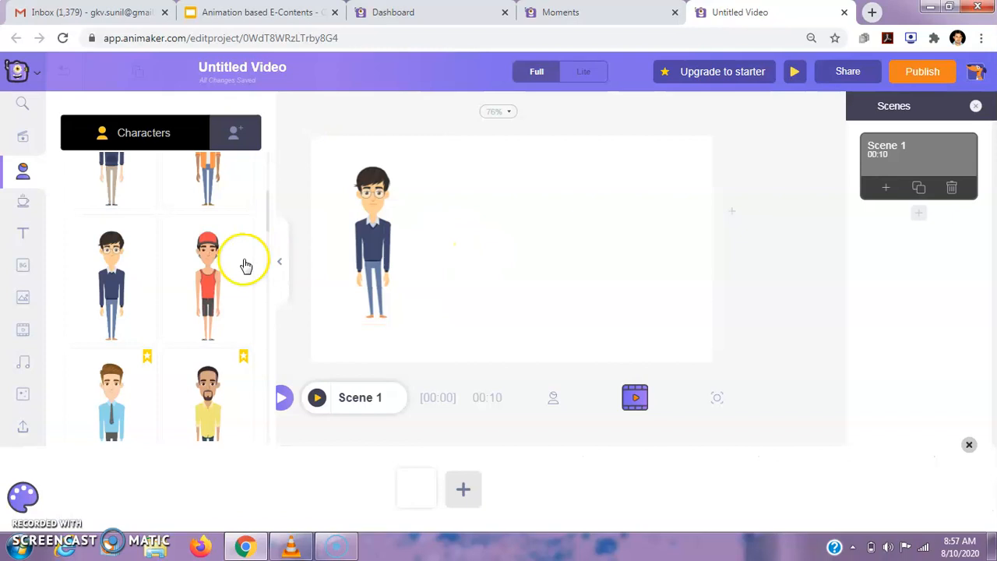
Add the heading "E-Contents" beside the character's head and preview Scene 1.
left_click(22, 238)
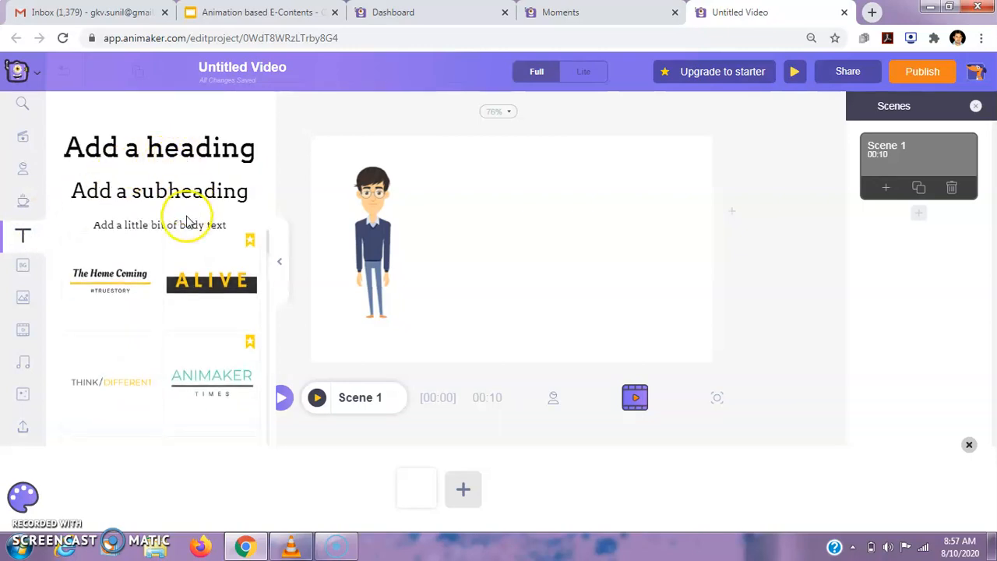
left_click(198, 149)
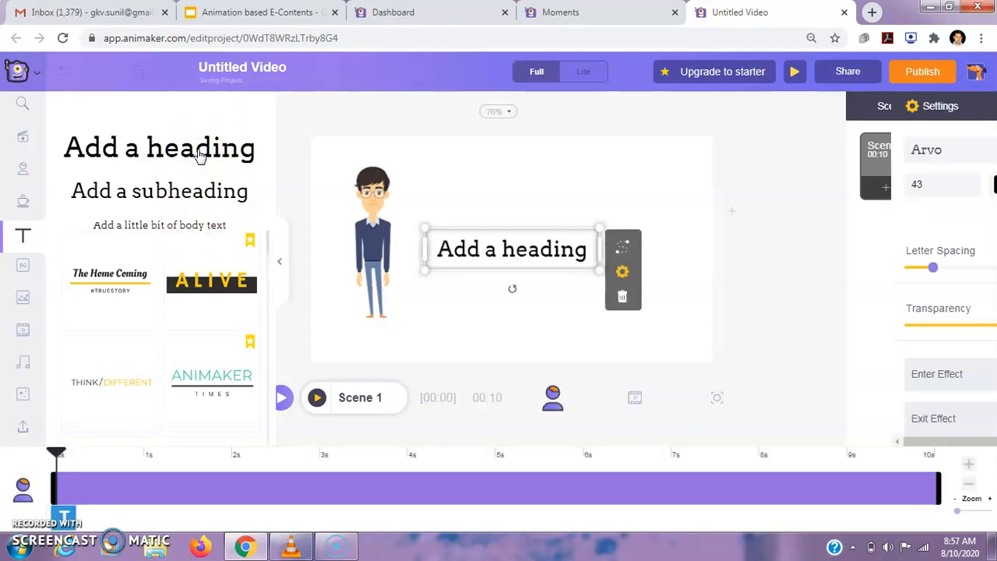
left_click_drag(521, 234, 532, 185)
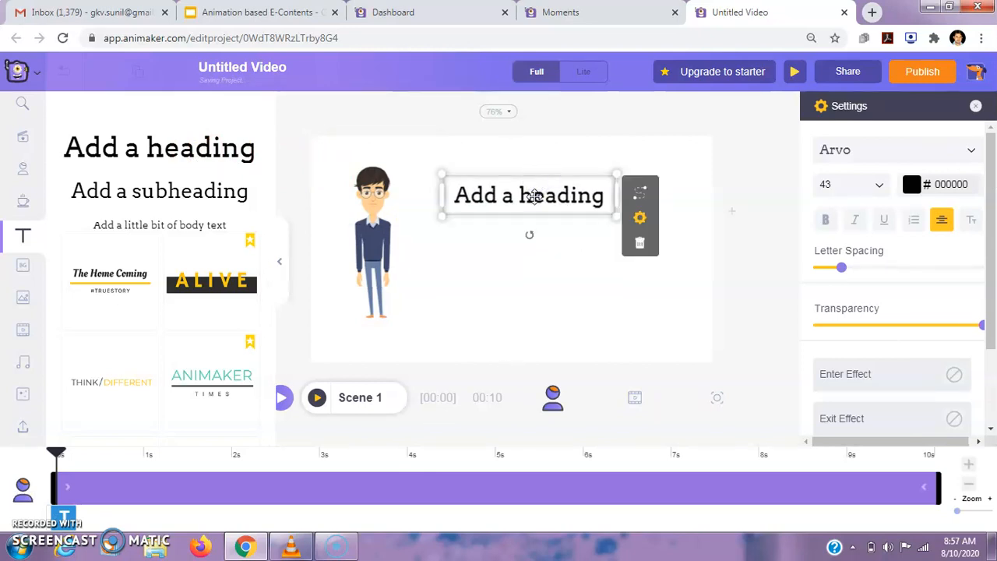
double_click(536, 196)
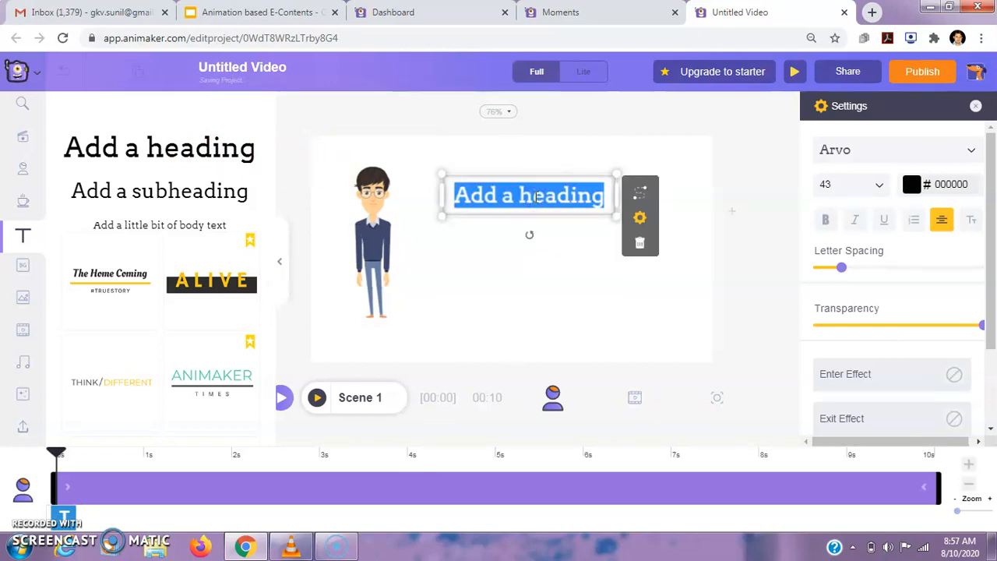
type("E-Contents")
left_click(543, 268)
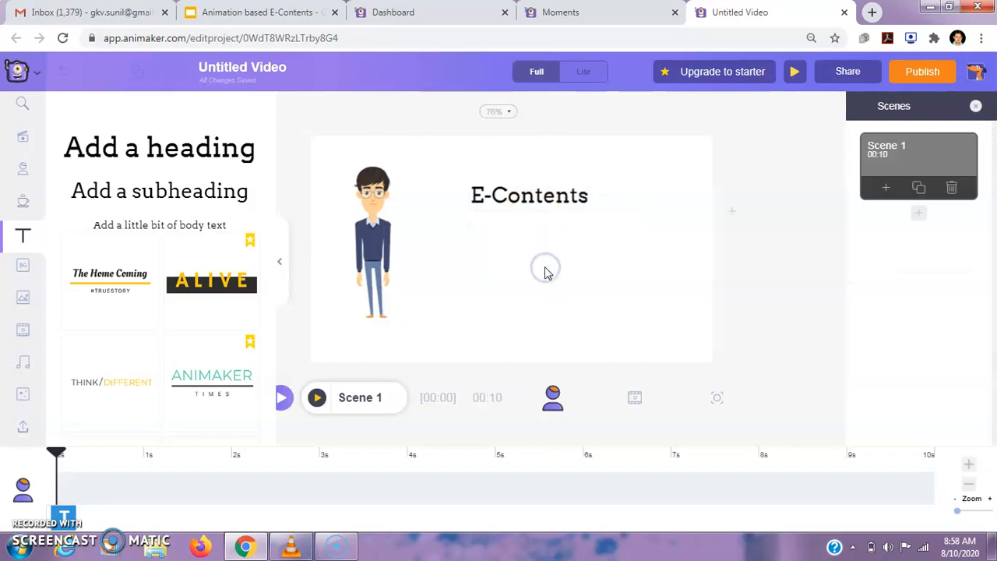
double_click(528, 197)
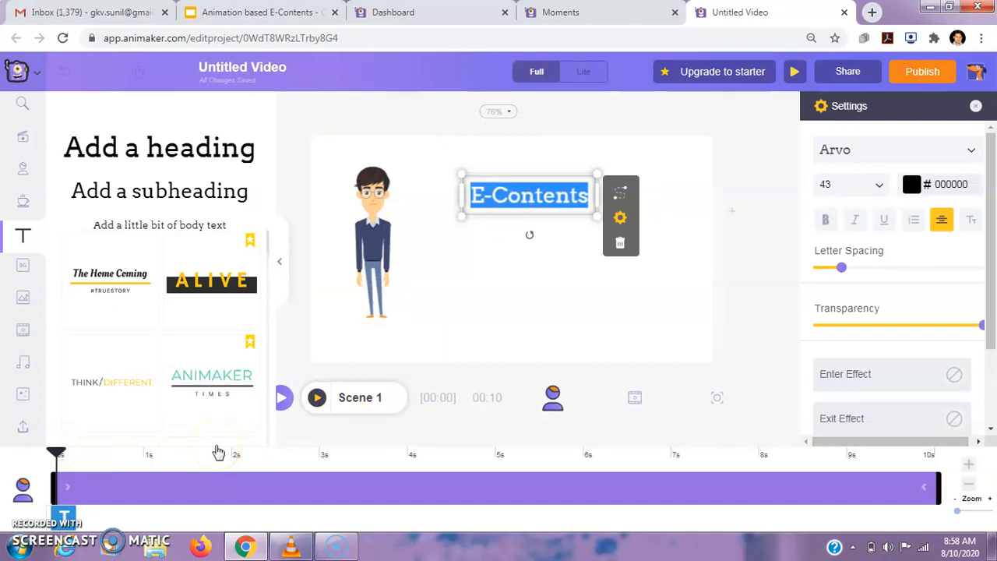
left_click(316, 398)
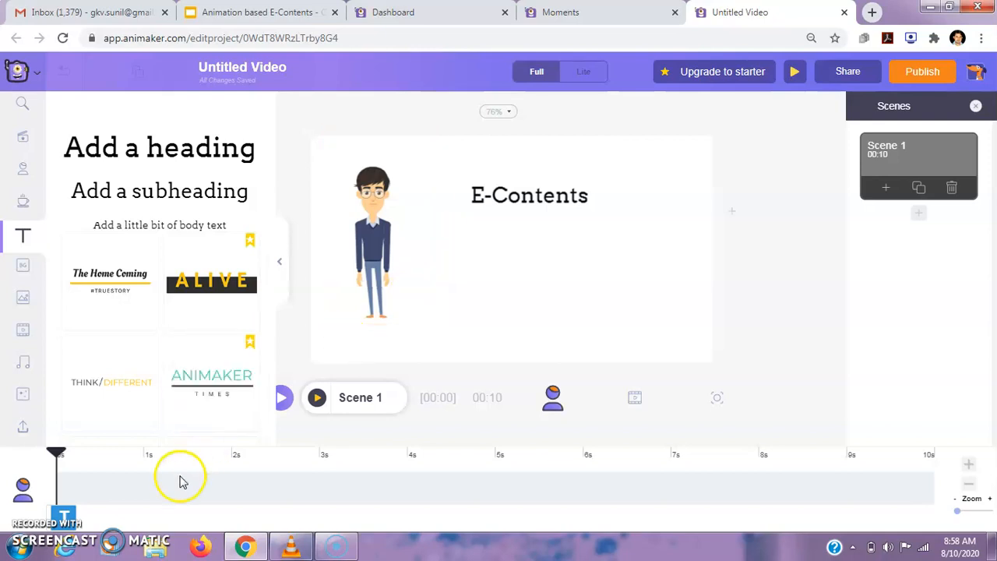
Delay the start of the "E-Contents" heading to about 3 seconds and preview Scene 1.
double_click(522, 205)
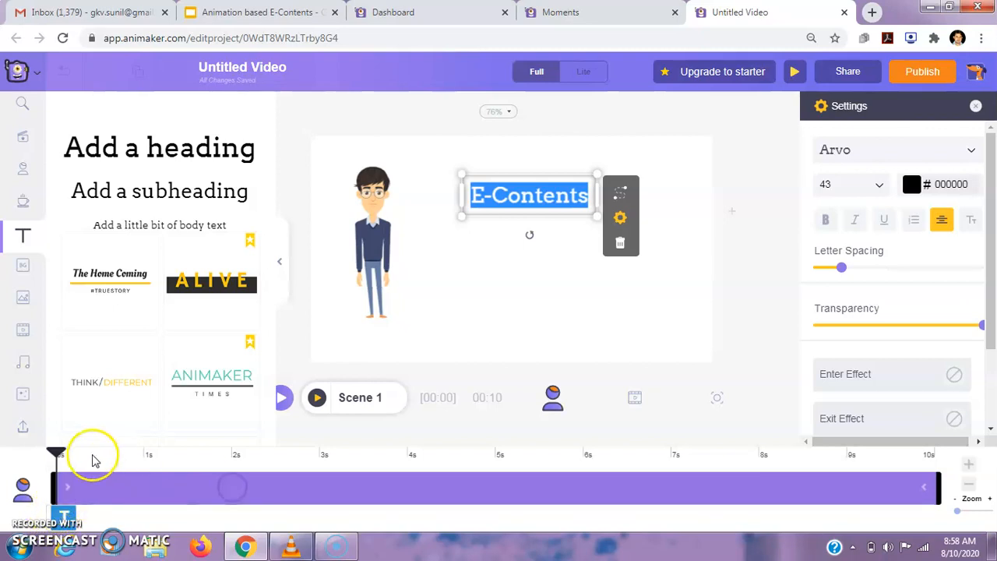
left_click_drag(57, 452, 325, 466)
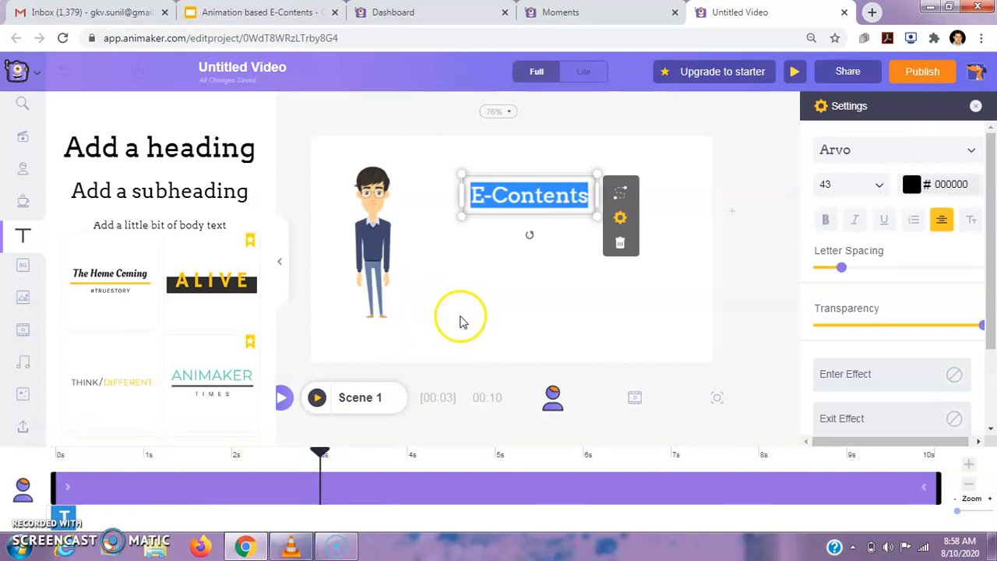
left_click(460, 320)
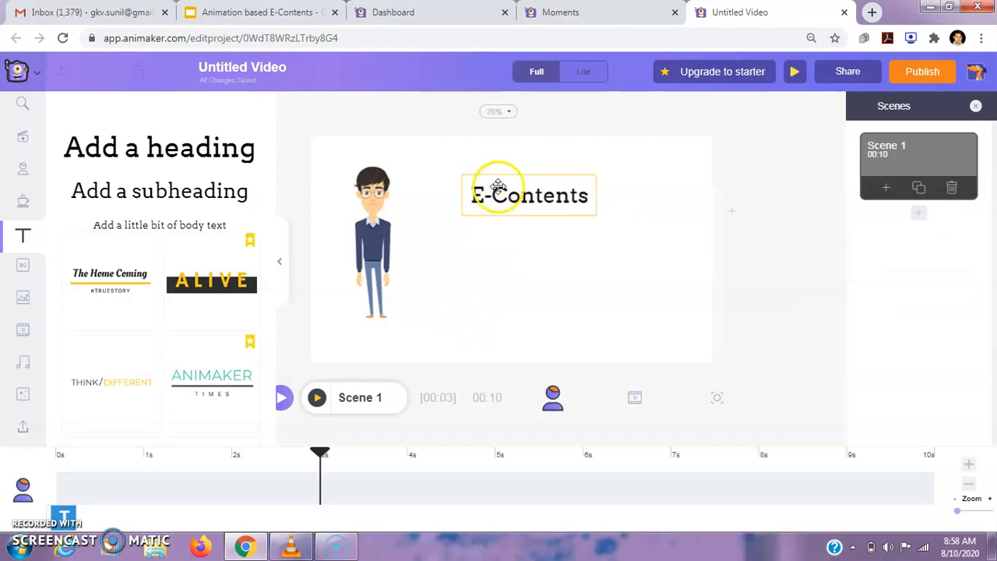
double_click(495, 187)
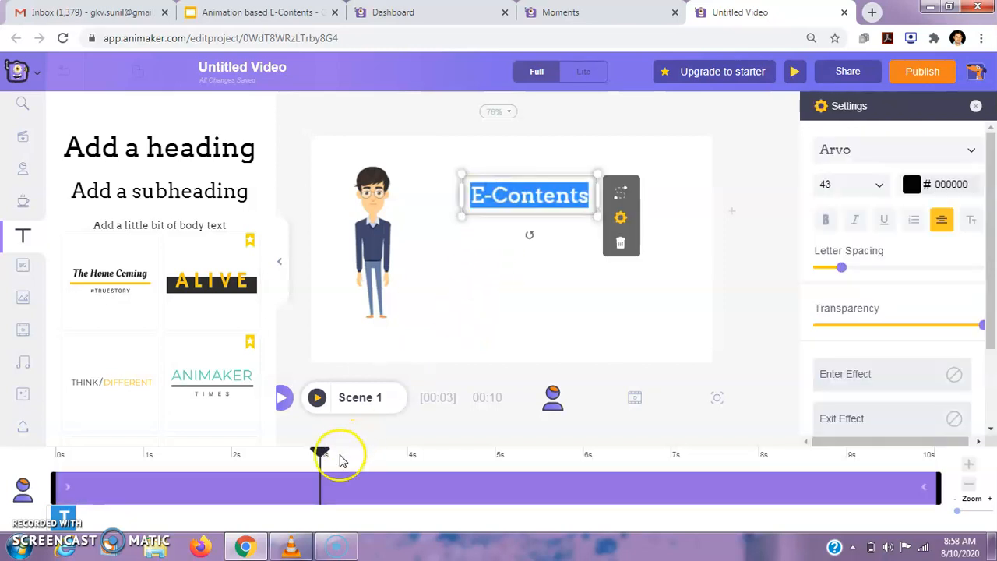
left_click(321, 476)
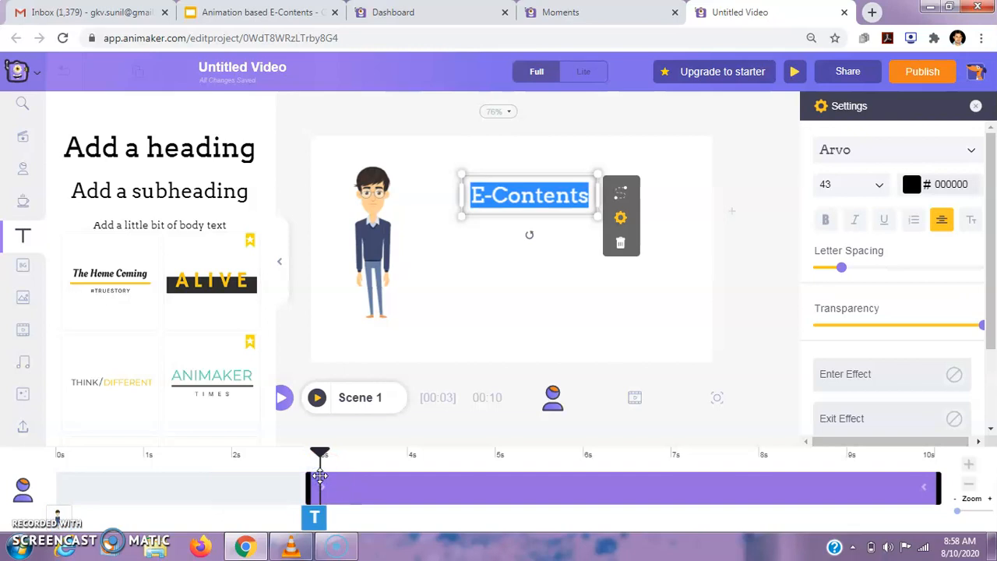
left_click(317, 397)
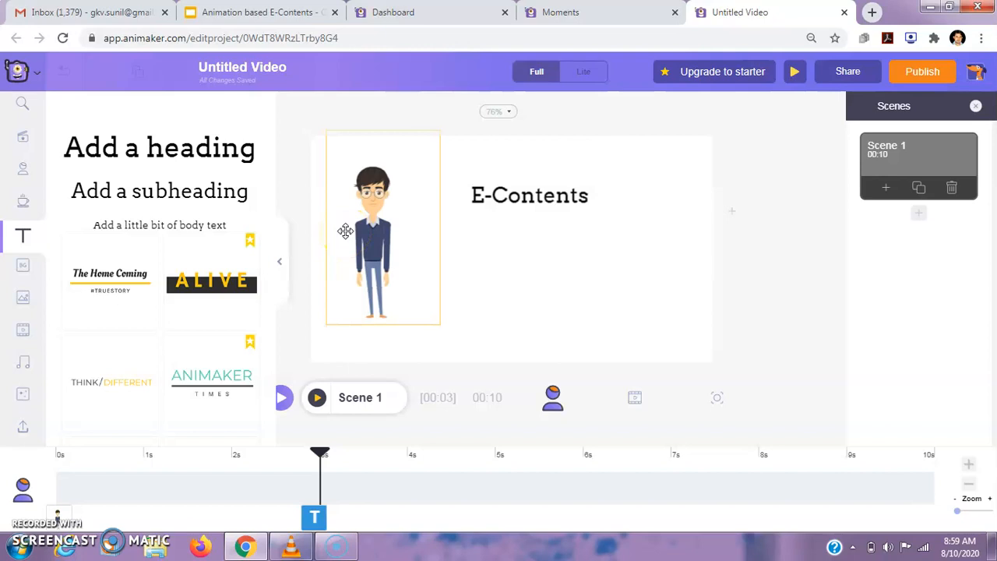
left_click(500, 248)
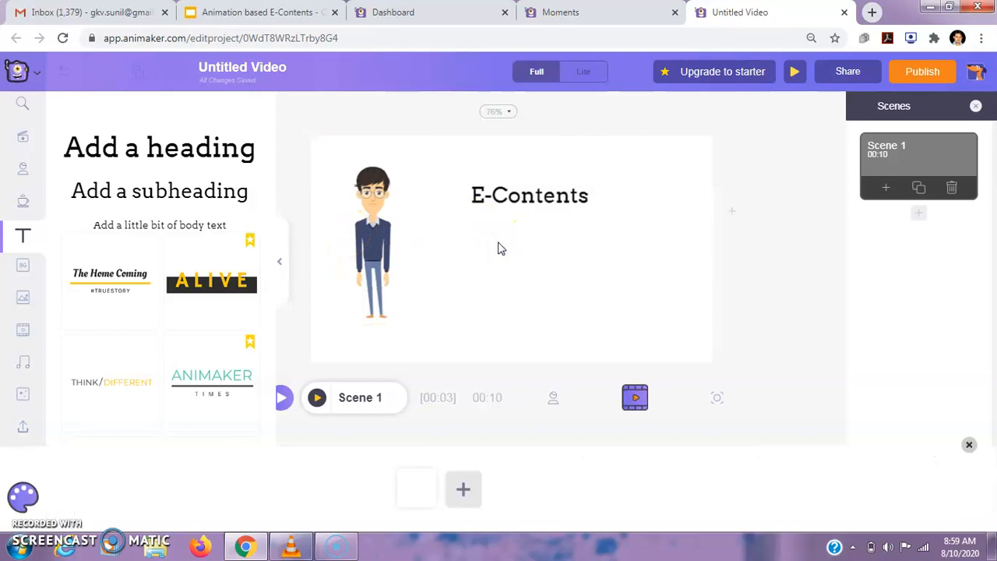
Add a subheading just below "E-Contents" and replace its text with the presenter's title and full name.
left_click(169, 193)
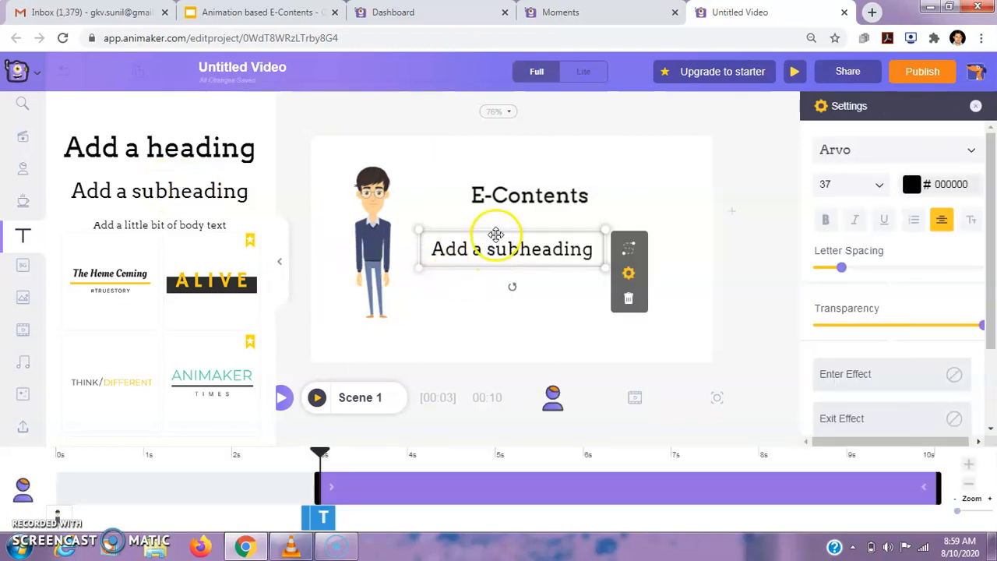
left_click_drag(496, 232, 548, 224)
left_click(514, 239)
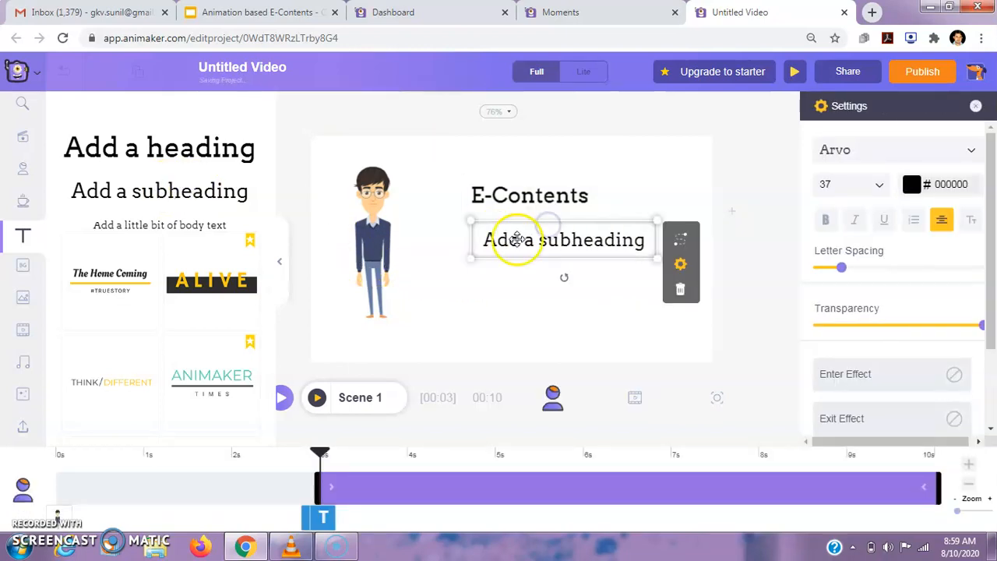
double_click(515, 239)
type("Dr")
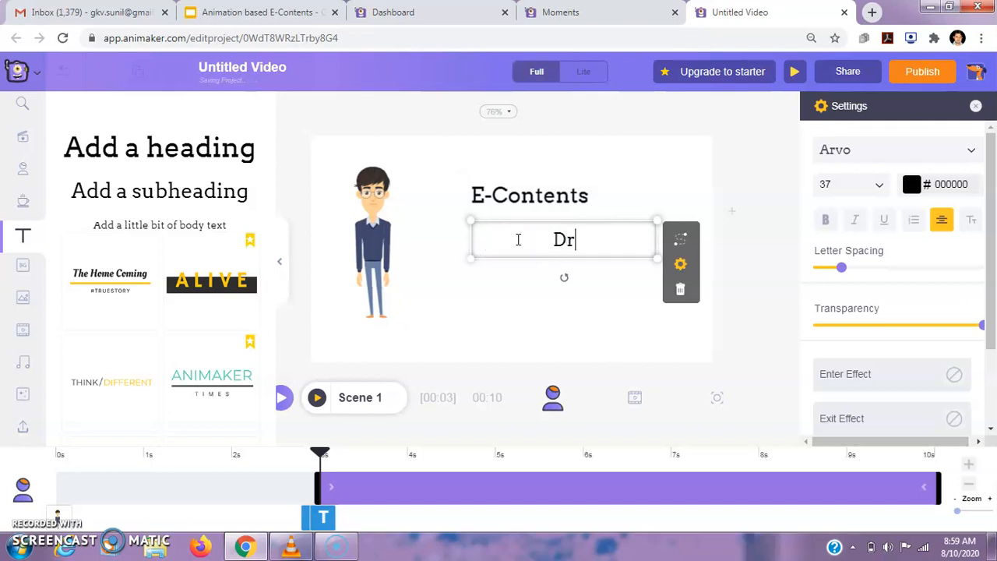
type(" Sun")
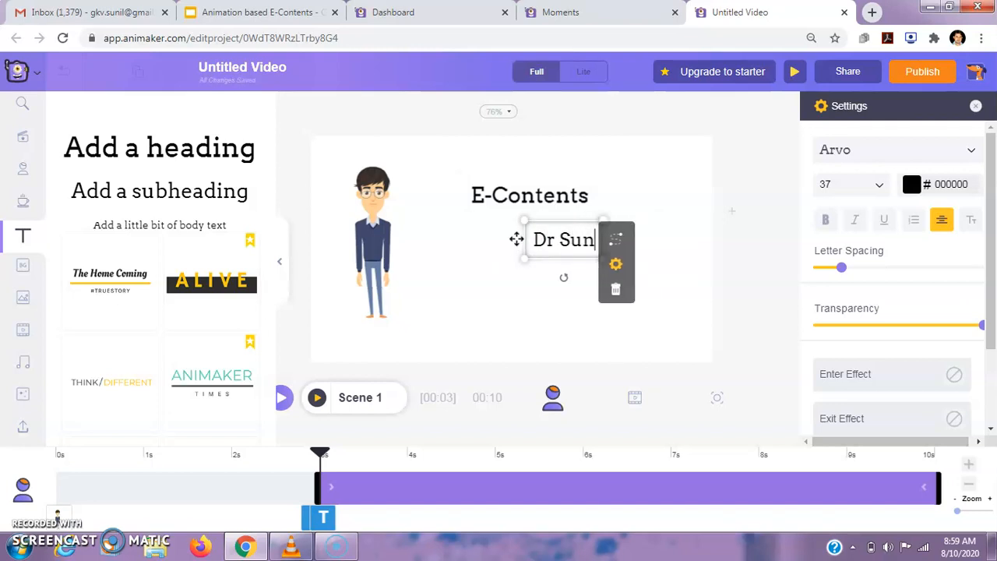
type("il Kr")
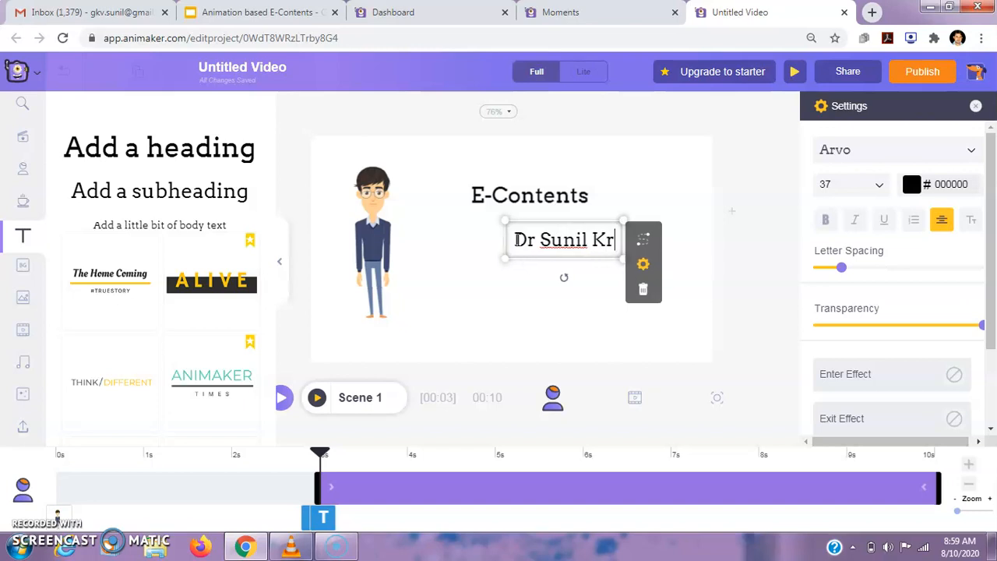
type(" Rana")
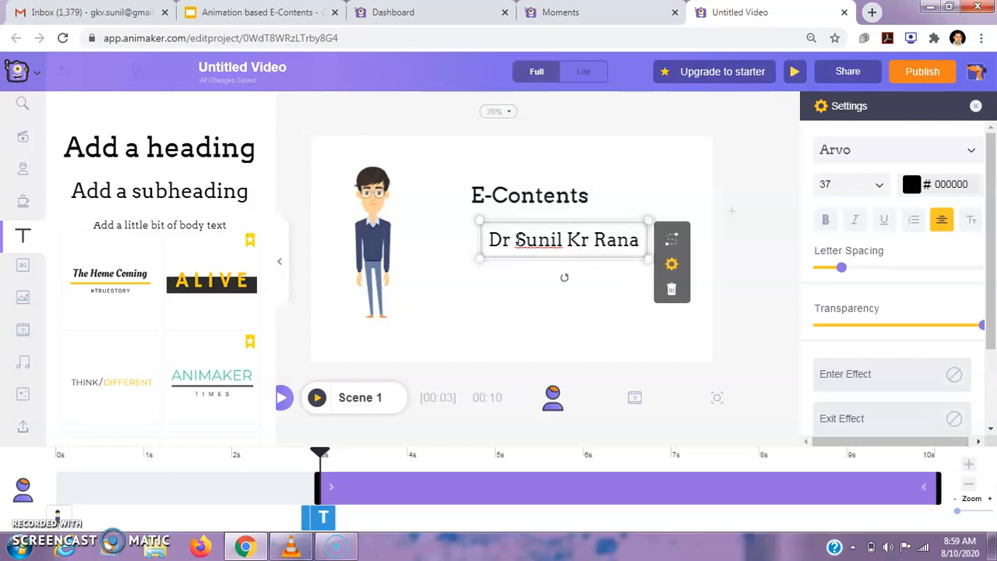
left_click(519, 274)
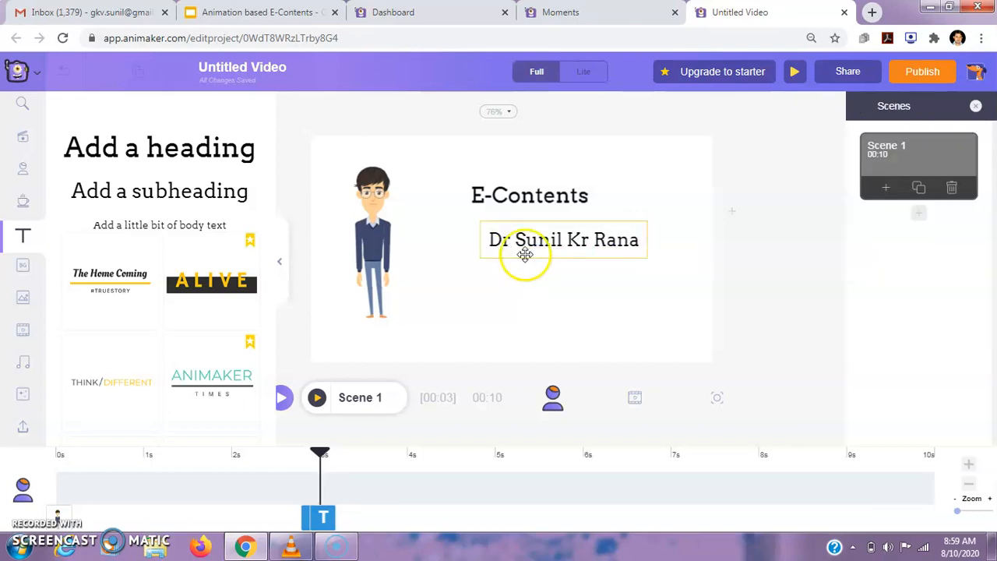
Delay the start of the name subheading to about 4 seconds and preview Scene 1.
left_click(521, 238)
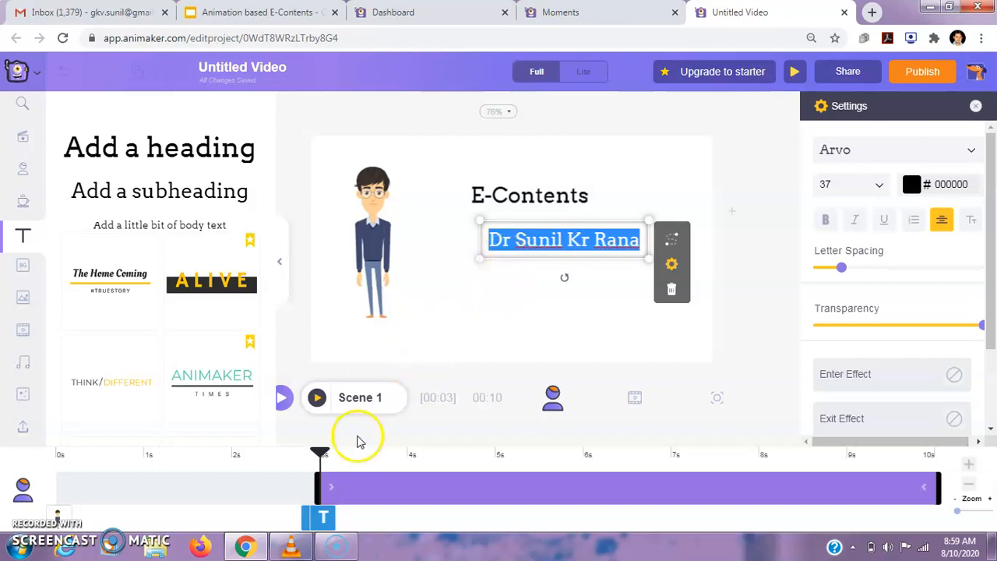
left_click_drag(322, 456, 411, 470)
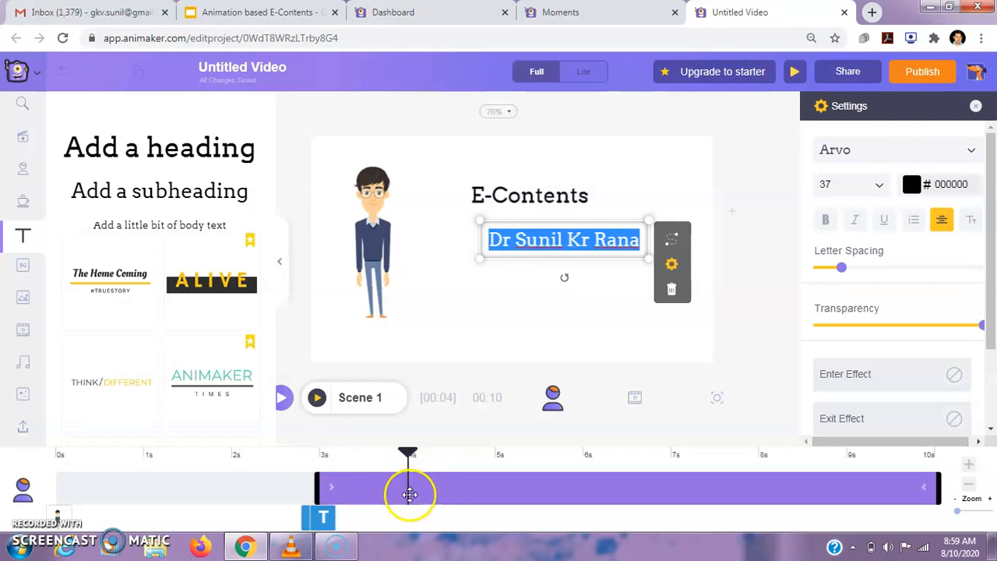
left_click(403, 495)
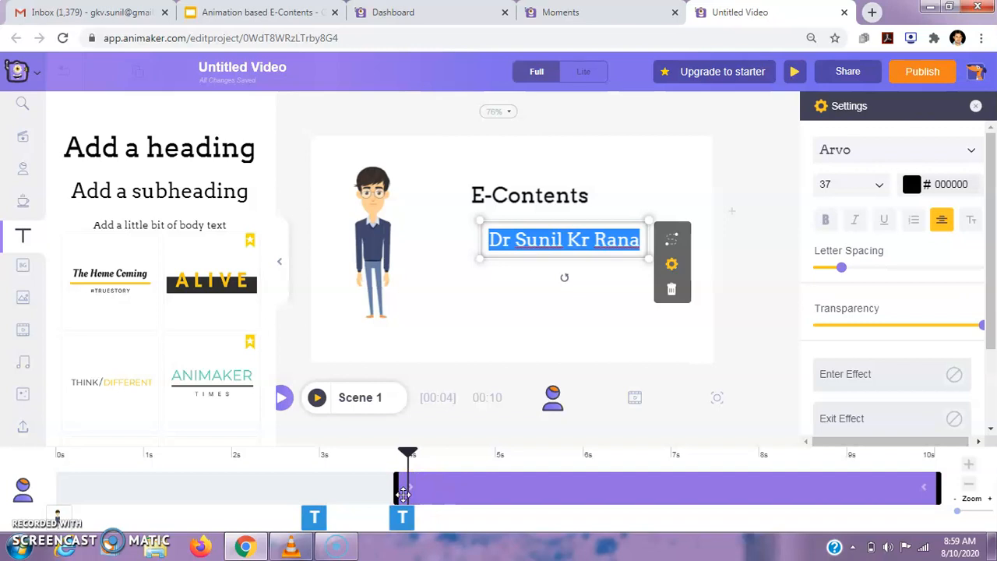
left_click(460, 285)
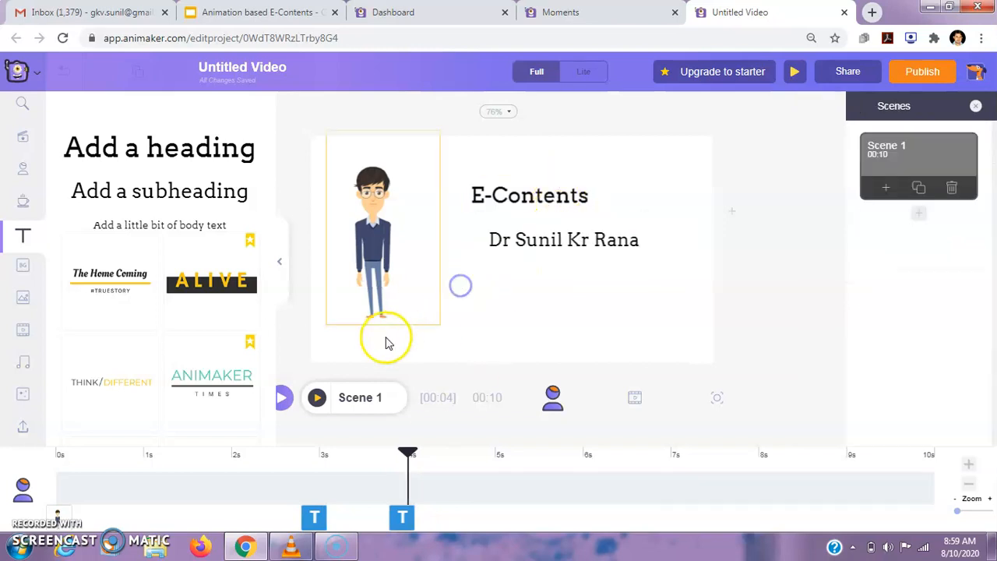
left_click(317, 397)
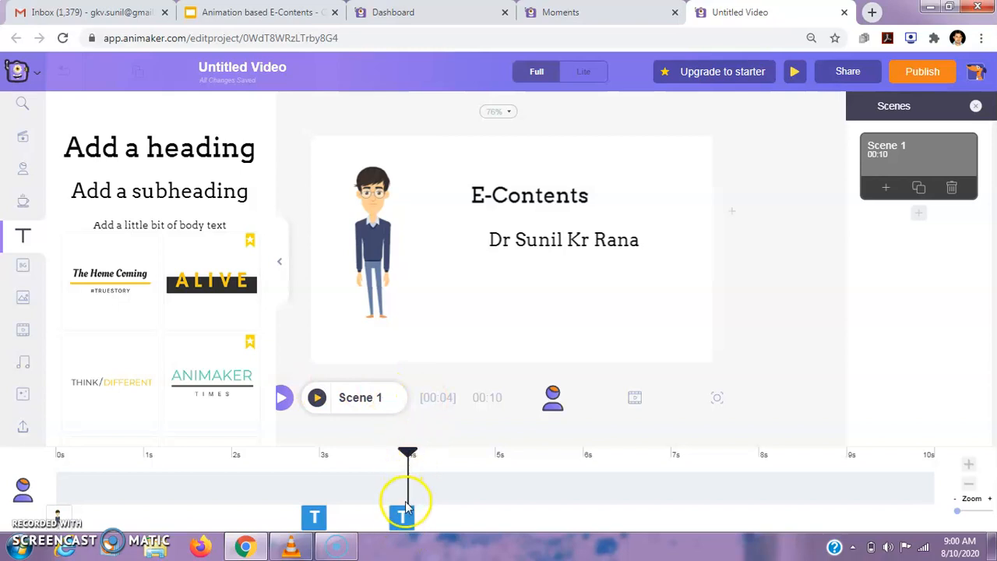
Apply the Fade In enter effect to the name subheading.
left_click(516, 239)
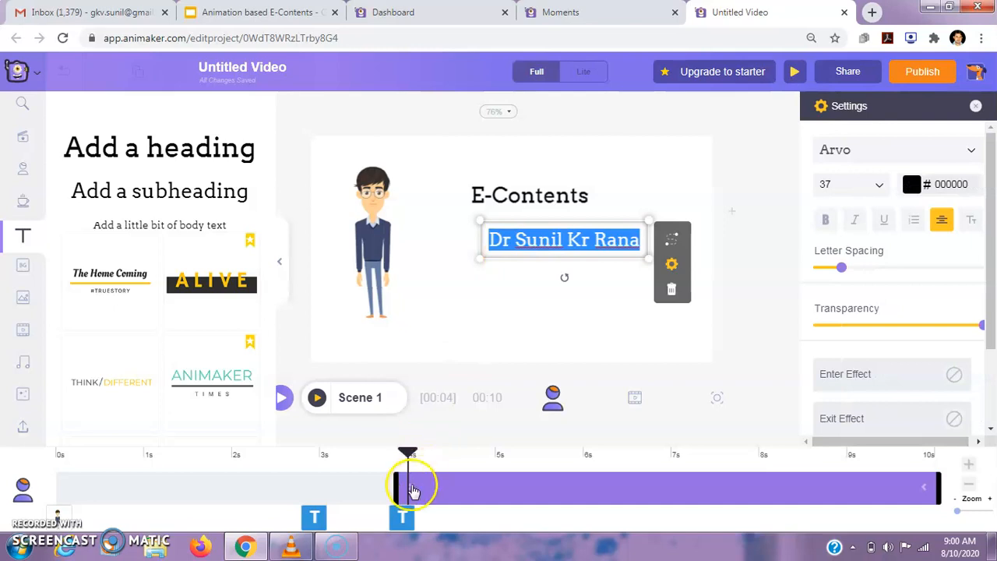
left_click(410, 488)
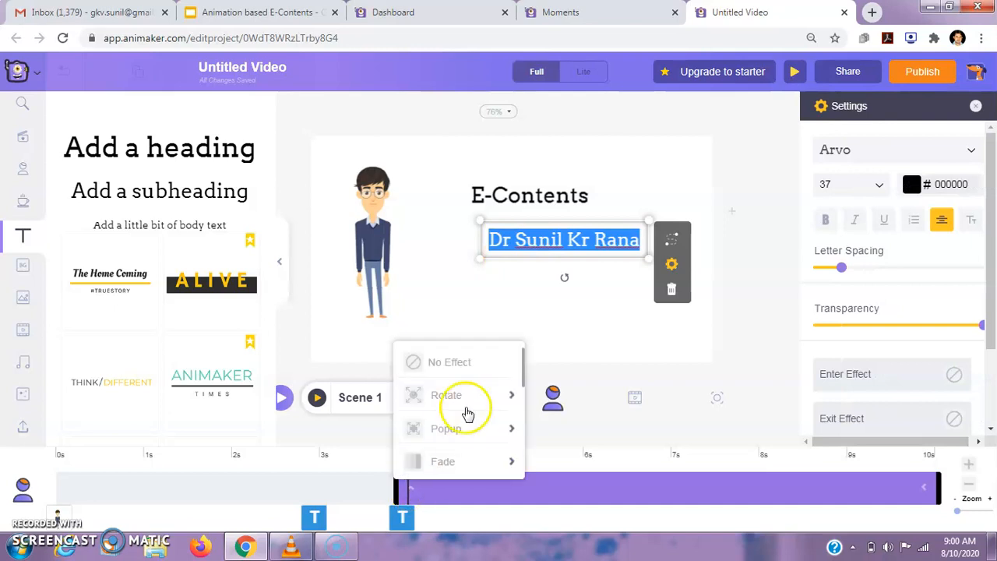
mouse_move(473, 409)
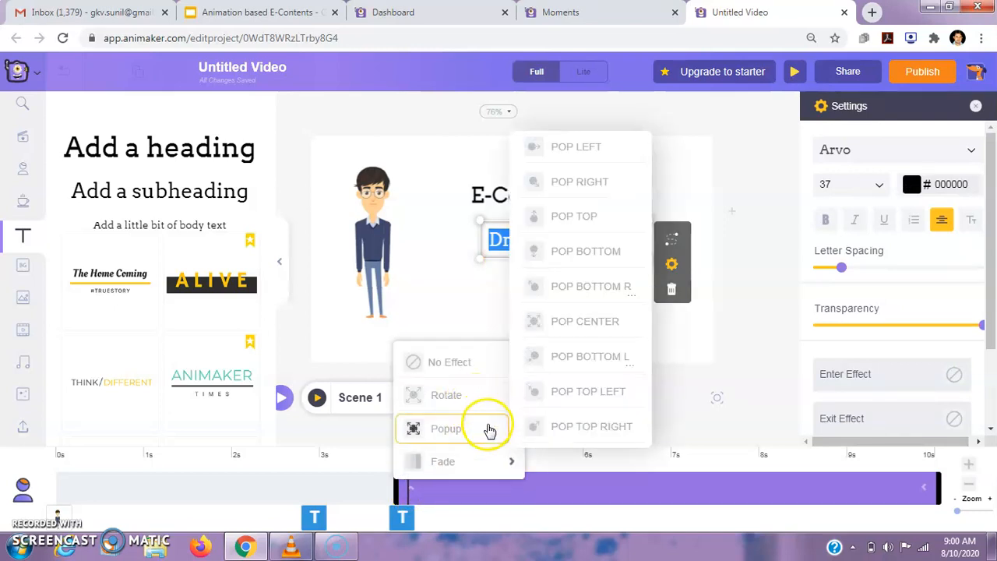
mouse_move(488, 456)
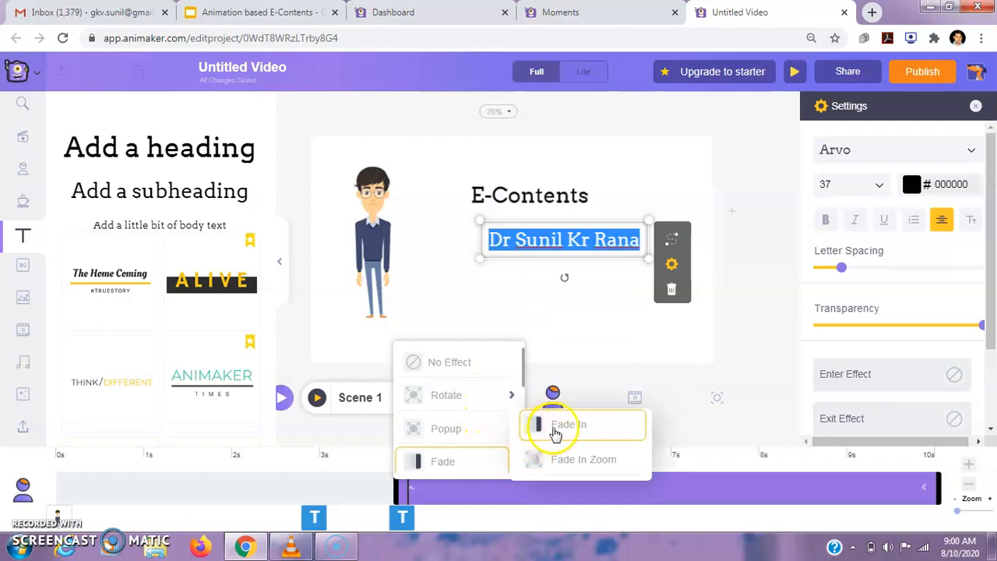
left_click(554, 430)
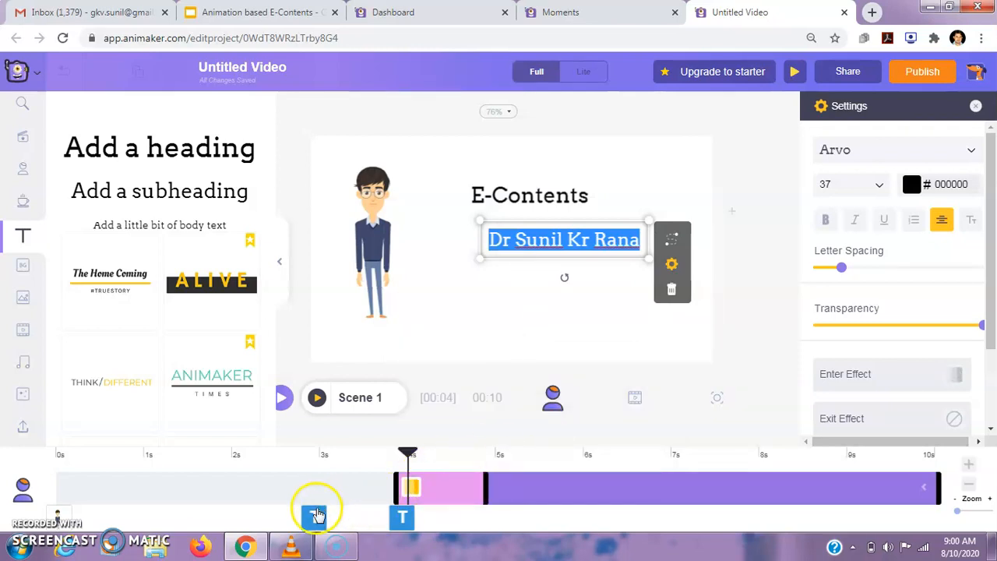
Apply the Fade In Zoom enter effect to the "E-Contents" heading and preview Scene 1.
left_click(315, 516)
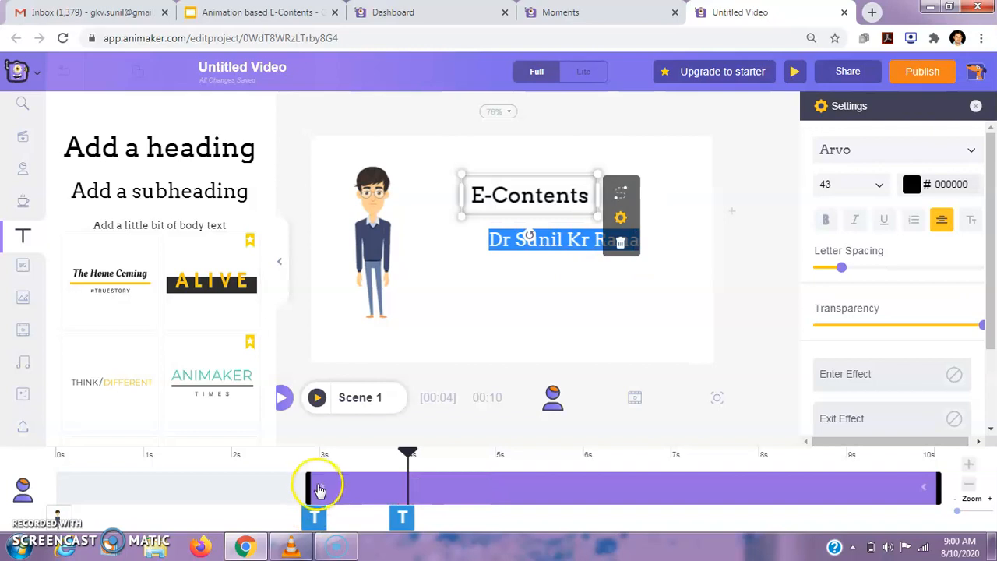
left_click(322, 489)
mouse_move(390, 456)
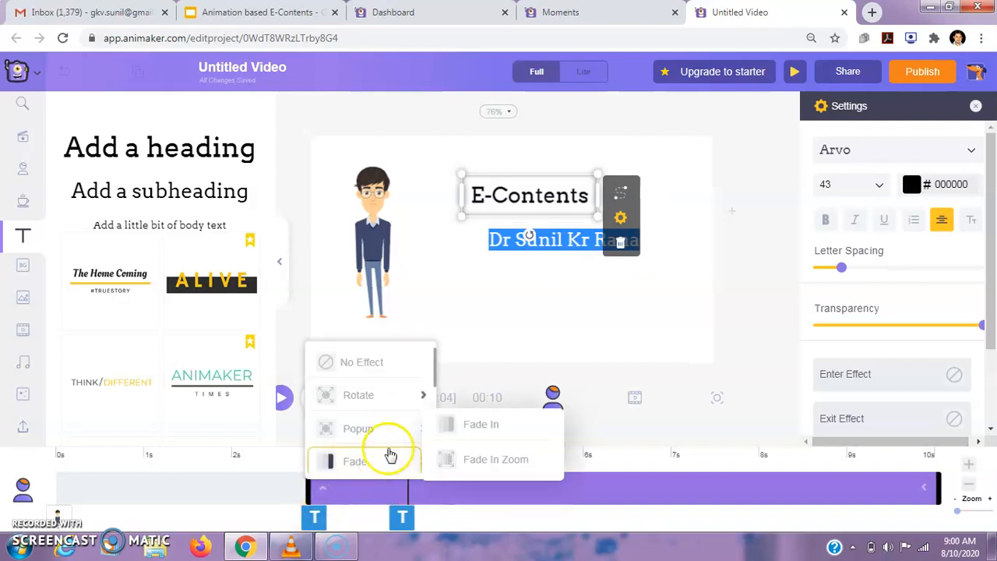
left_click(464, 461)
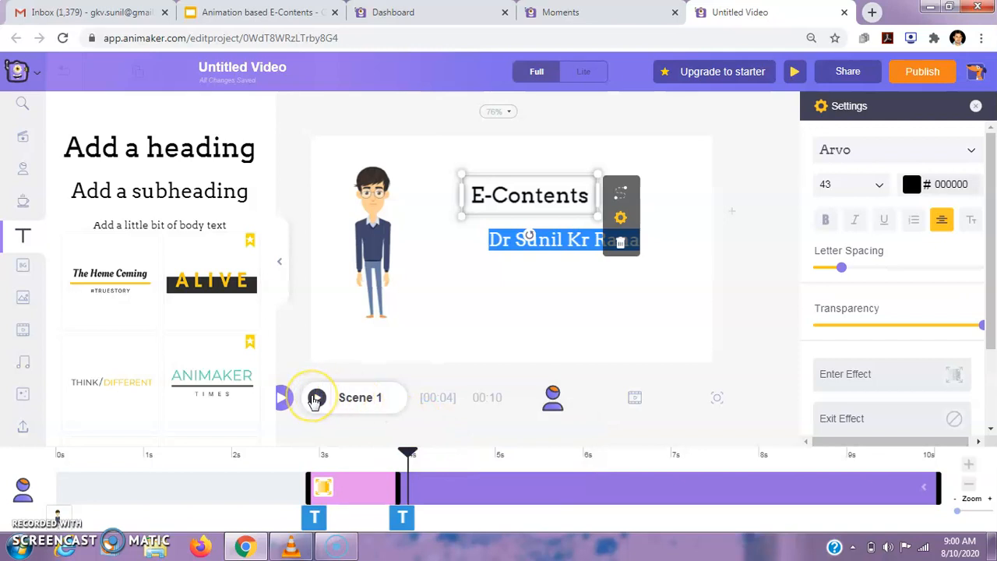
left_click(316, 399)
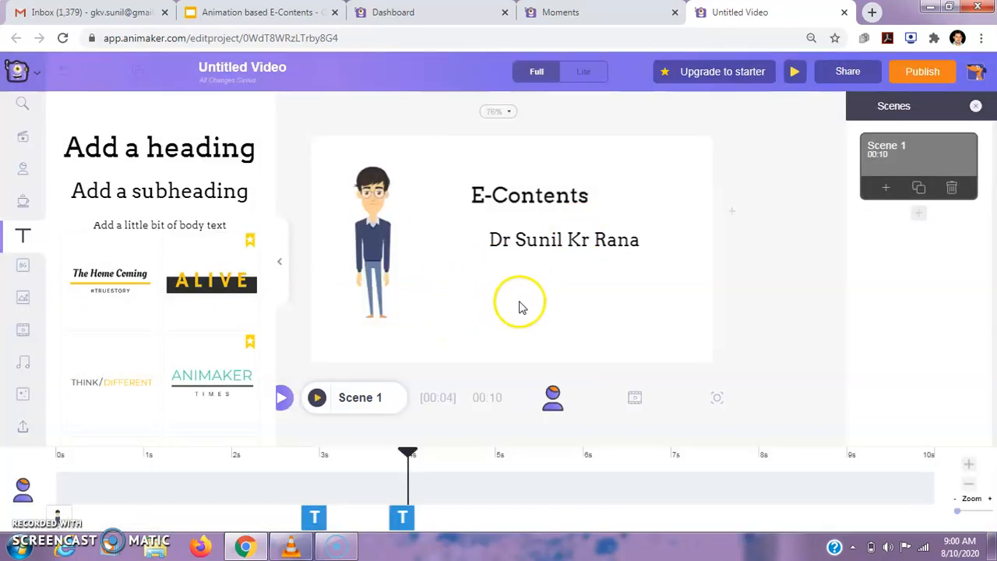
Set the wooden photo background with an autumn-leaf border as the background of Scene 1.
left_click(522, 306)
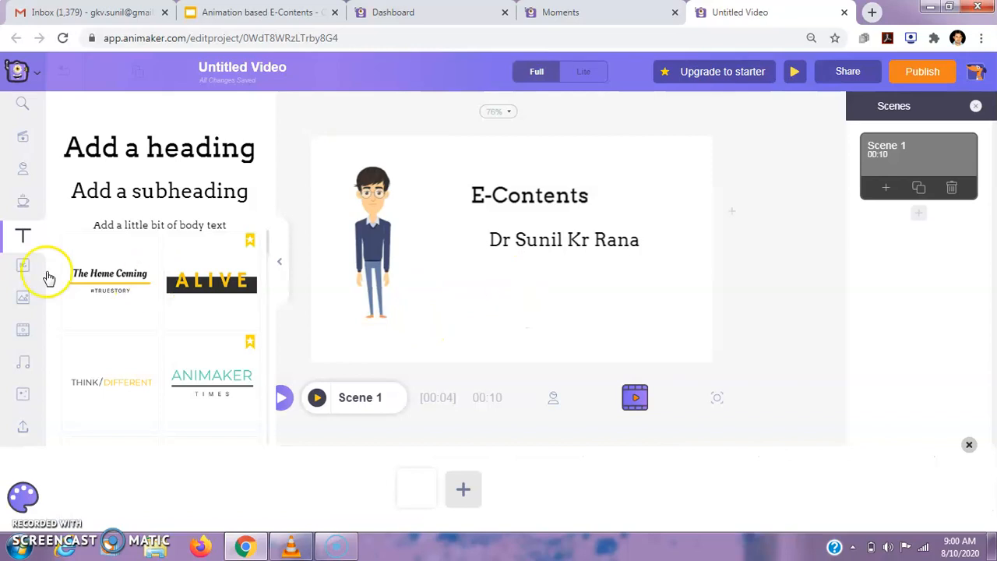
left_click(21, 270)
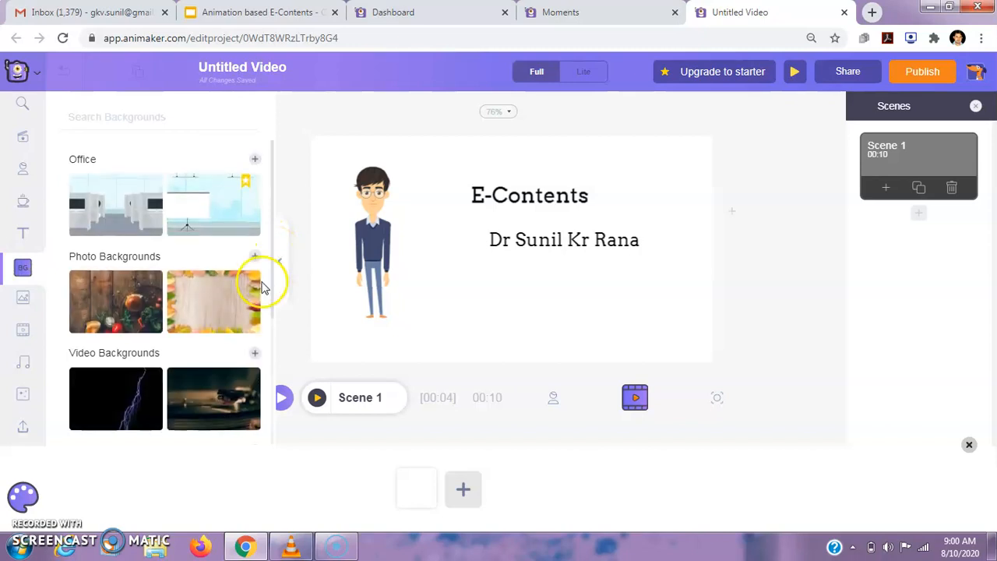
left_click(226, 293)
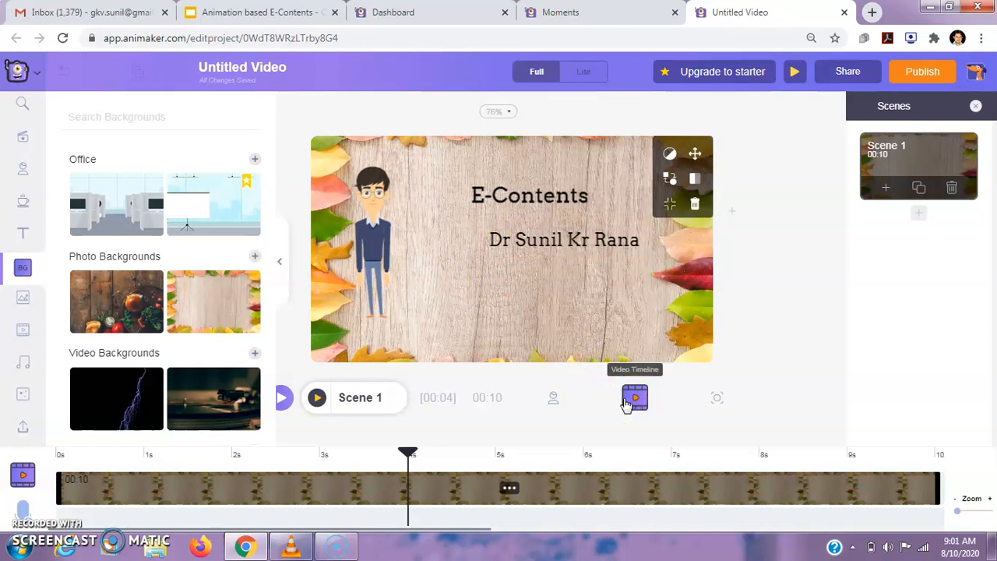
Record a voiceover of a few seconds from the start of Scene 1, apply it to the timeline and preview the scene.
left_click(23, 510)
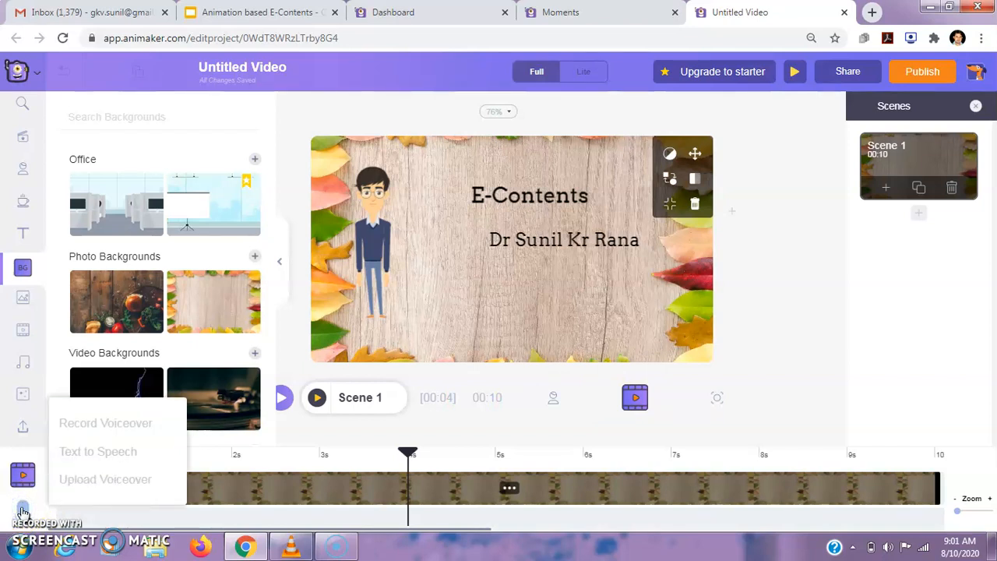
left_click(24, 510)
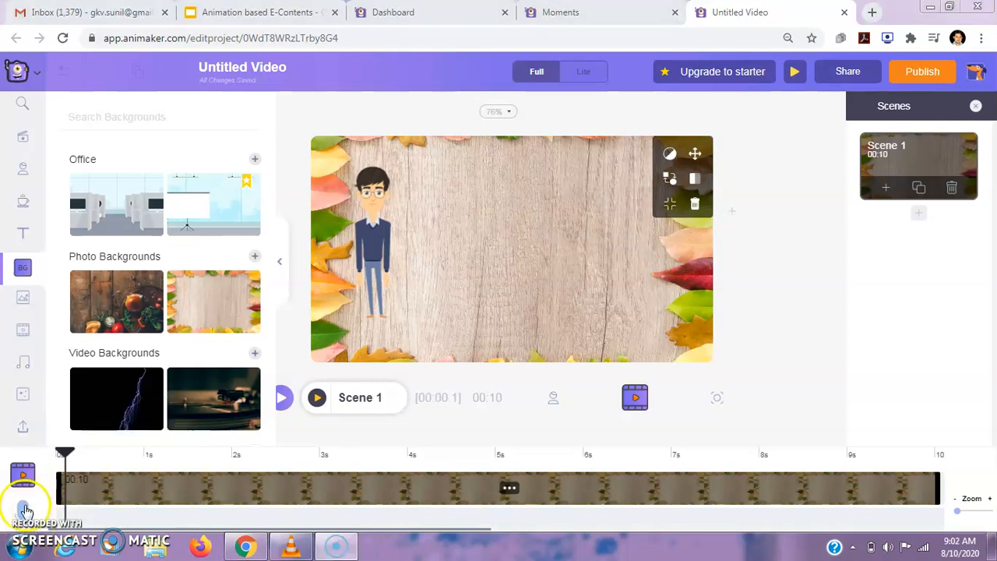
left_click(26, 510)
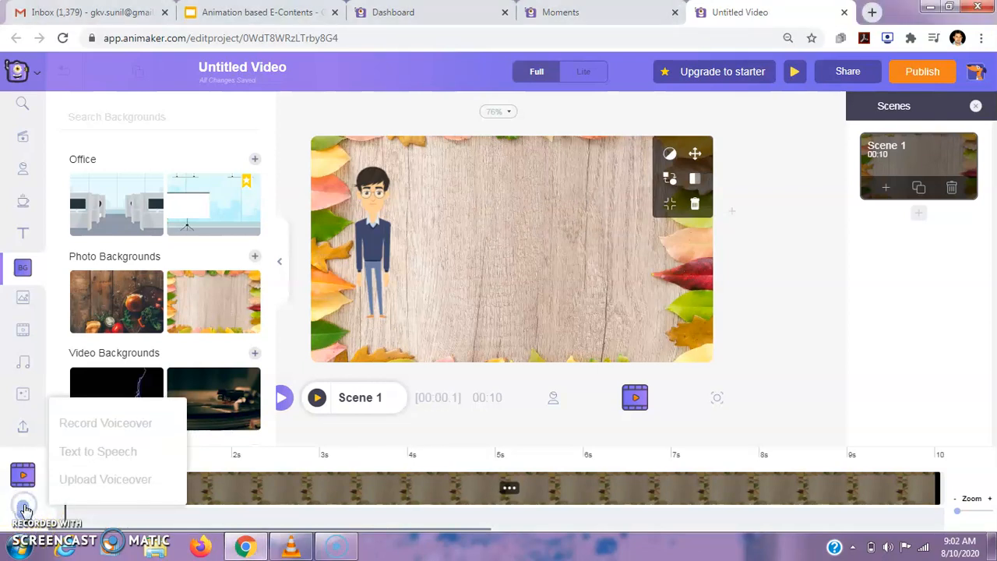
left_click(130, 425)
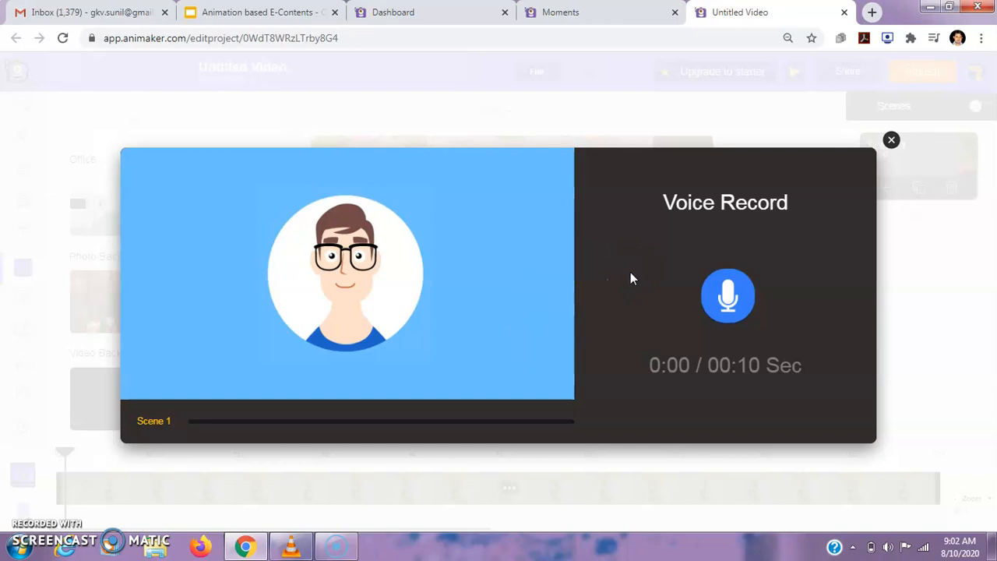
left_click(726, 295)
left_click(725, 297)
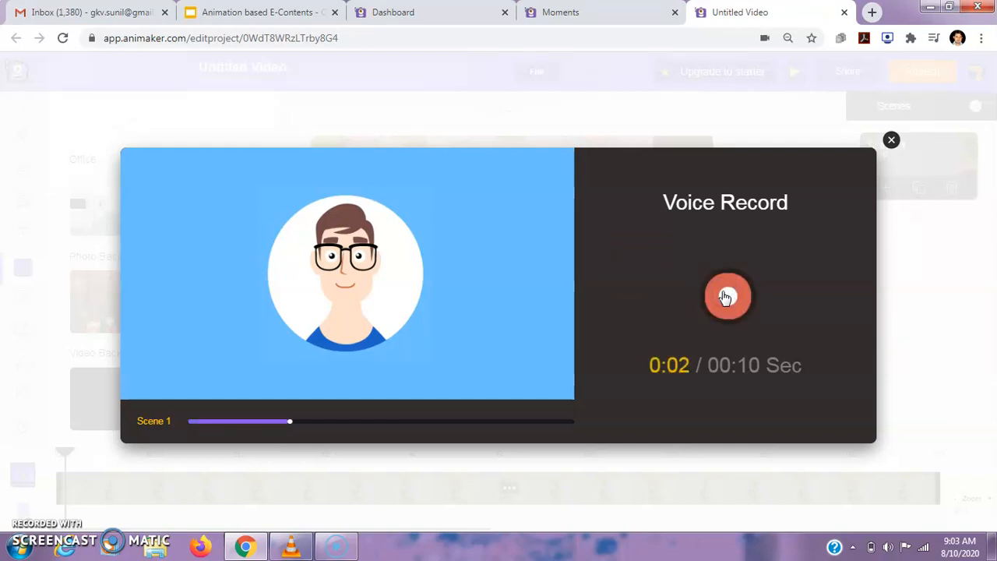
left_click(725, 297)
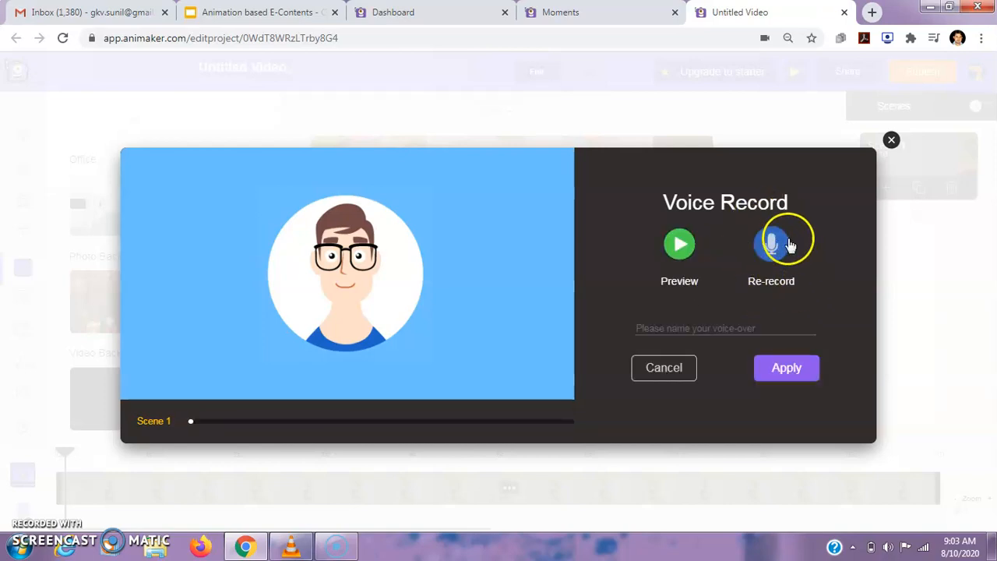
left_click(783, 366)
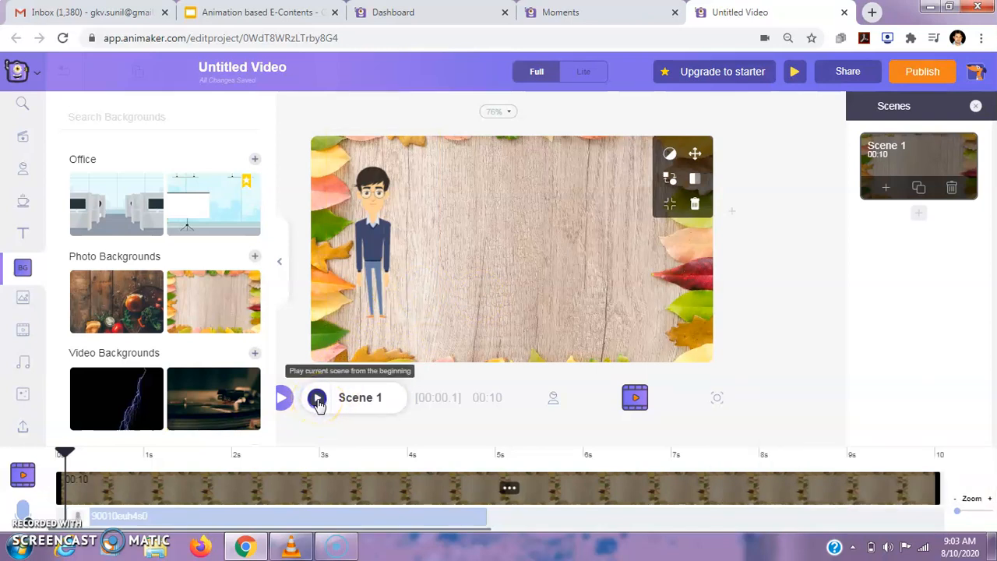
left_click(318, 399)
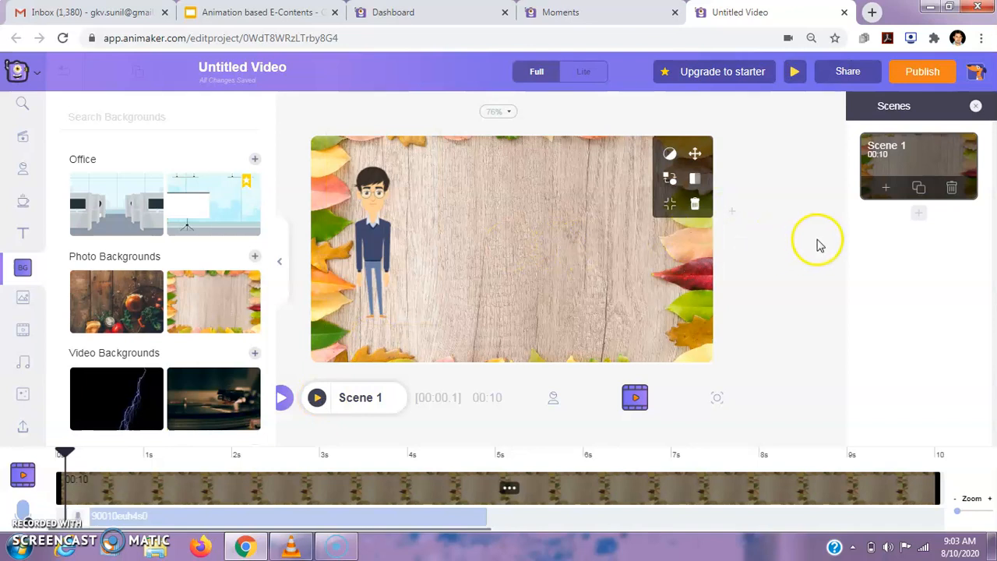
Add a blank second scene after Scene 1 and review the available download and social media publishing options.
left_click(887, 191)
left_click(885, 179)
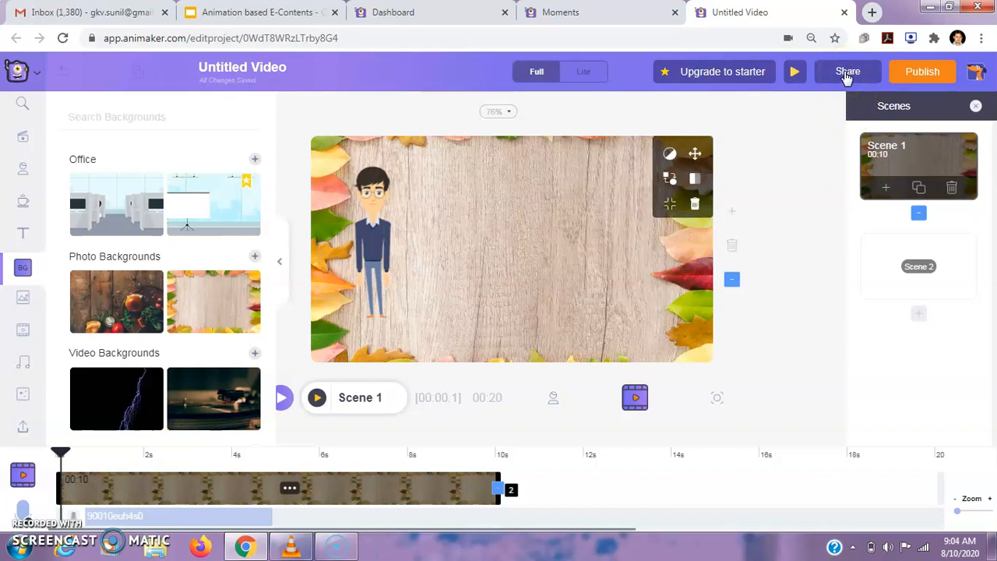
left_click(925, 71)
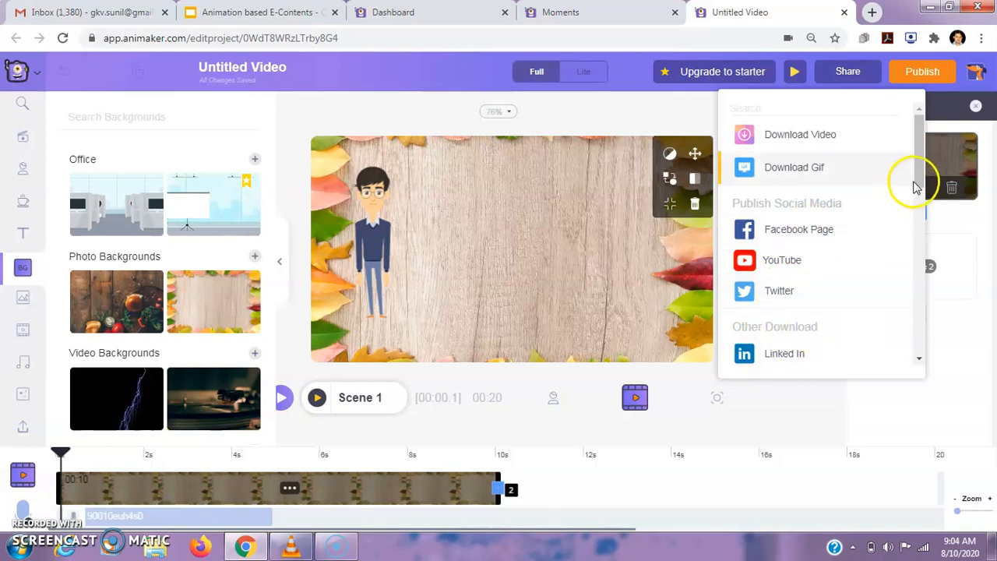
left_click_drag(917, 184, 917, 159)
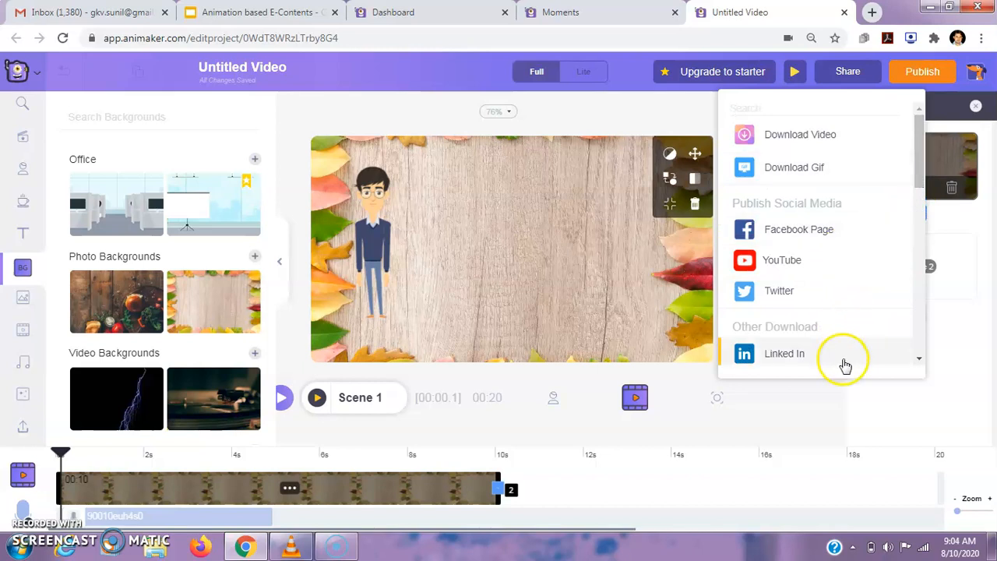